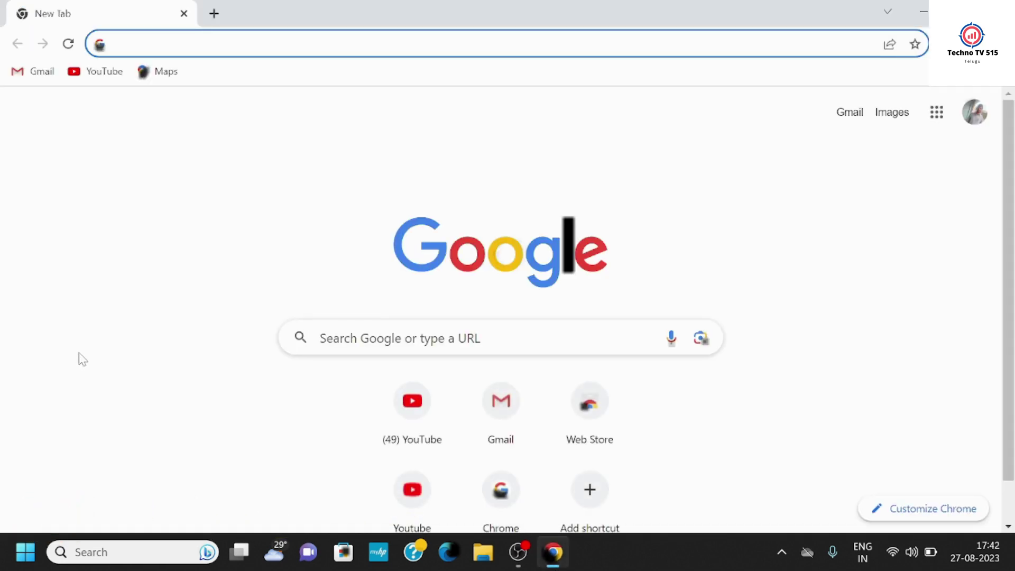
- Search Google for 'vmware workstation 17 player' and open VMware's Download VMware Workstation Player page
{"action": "left_click", "coordinate": [320, 337]}
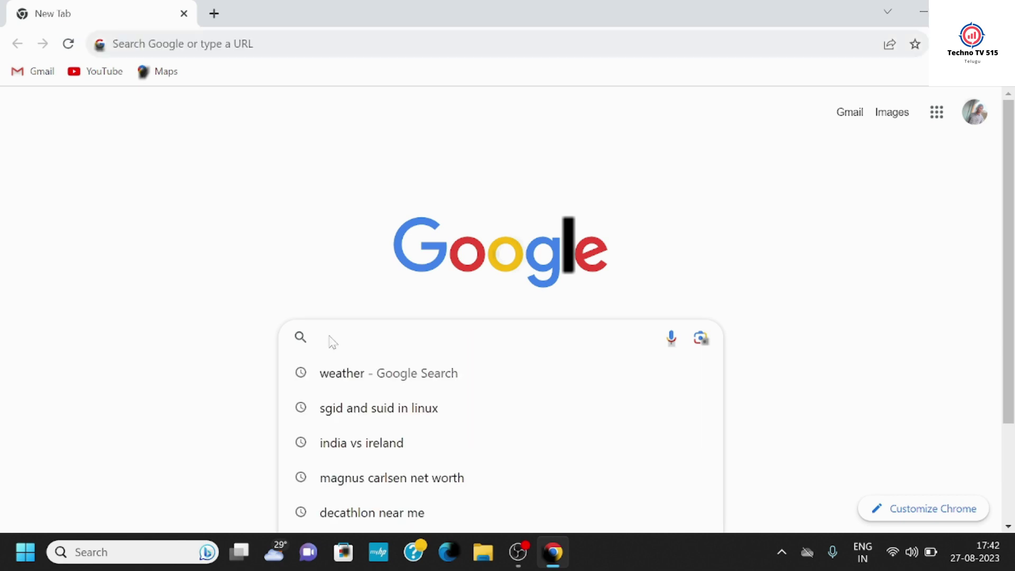
{"action": "type", "text": "vw"}
{"action": "key", "text": "BackSpace"}
{"action": "type", "text": "m"}
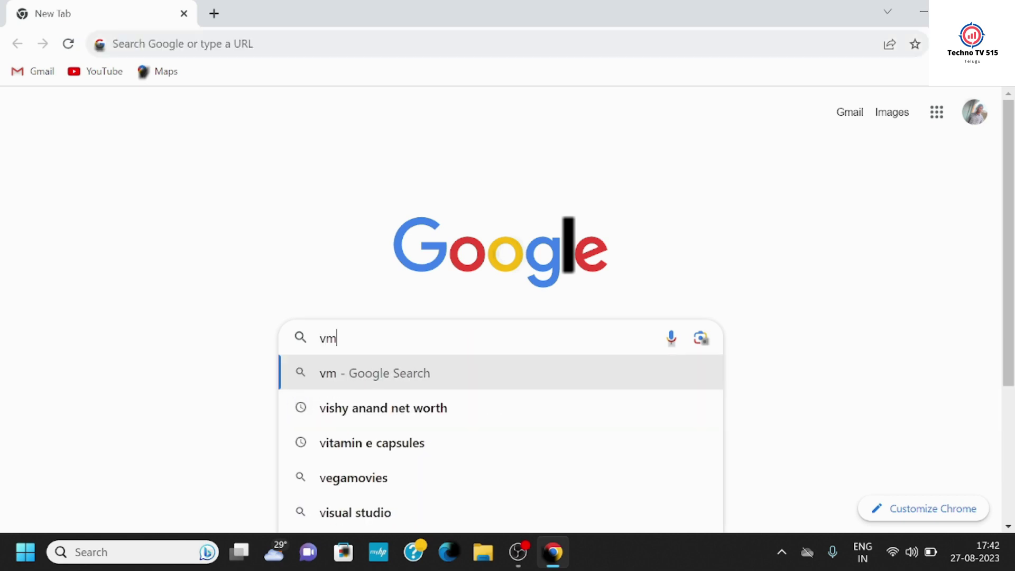
{"action": "type", "text": "war"}
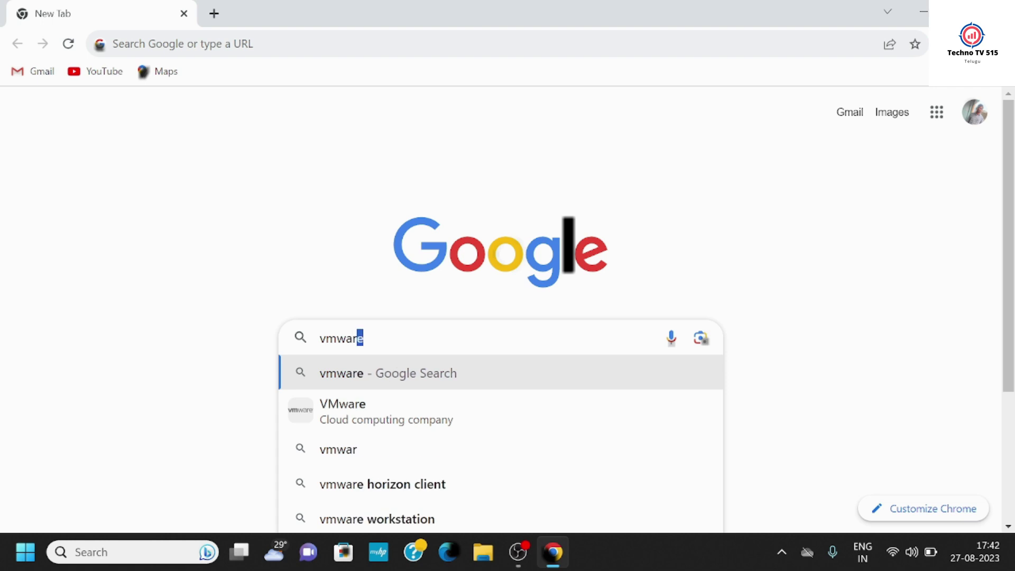
{"action": "type", "text": "e wa"}
{"action": "key", "text": "Down"}
{"action": "key", "text": "Down"}
{"action": "key", "text": "Up"}
{"action": "key", "text": "Up"}
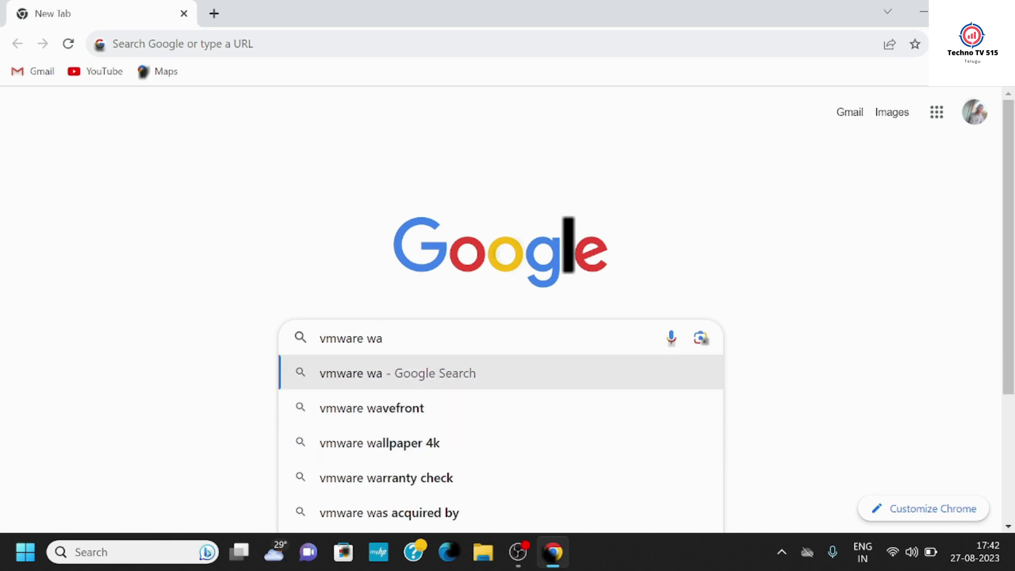
{"action": "type", "text": "or"}
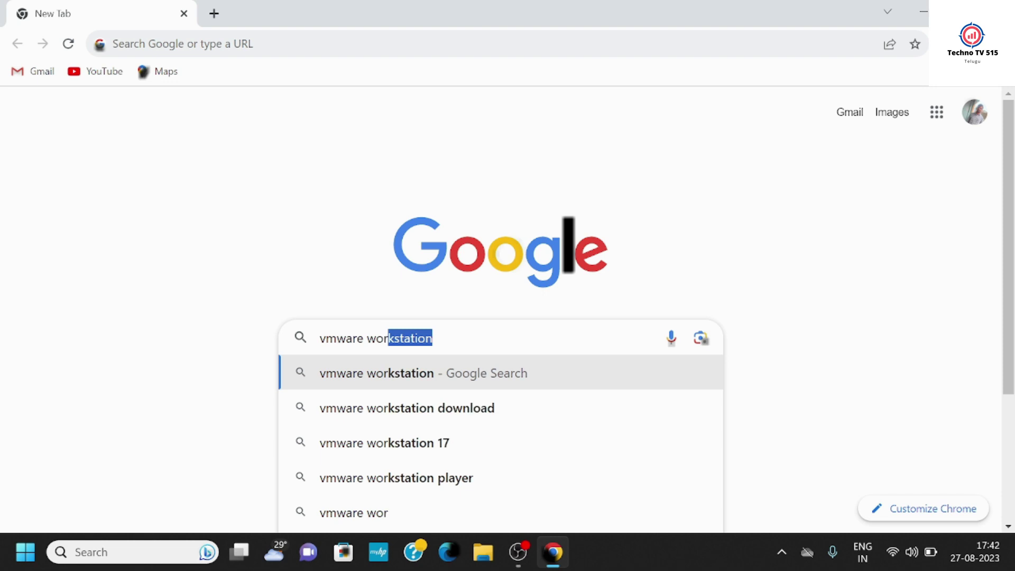
{"action": "key", "text": "Right"}
{"action": "type", "text": "17 "}
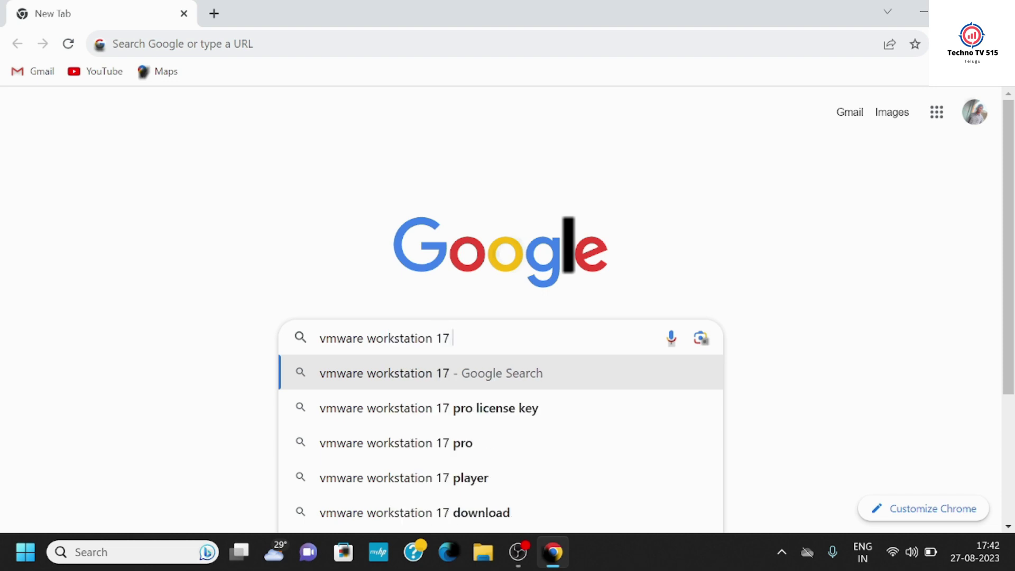
{"action": "type", "text": "pla"}
{"action": "key", "text": "Right"}
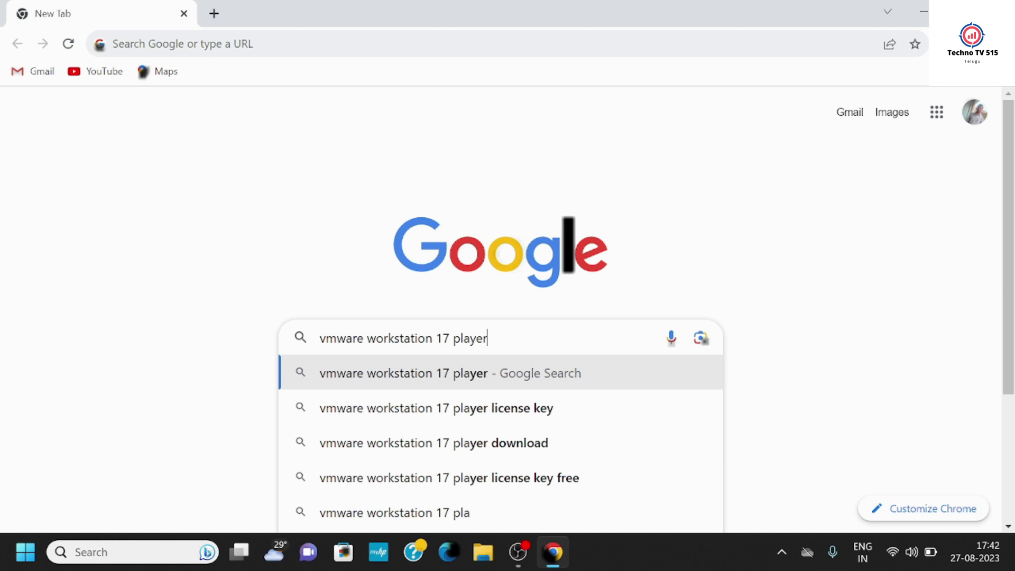
{"action": "key", "text": "Return"}
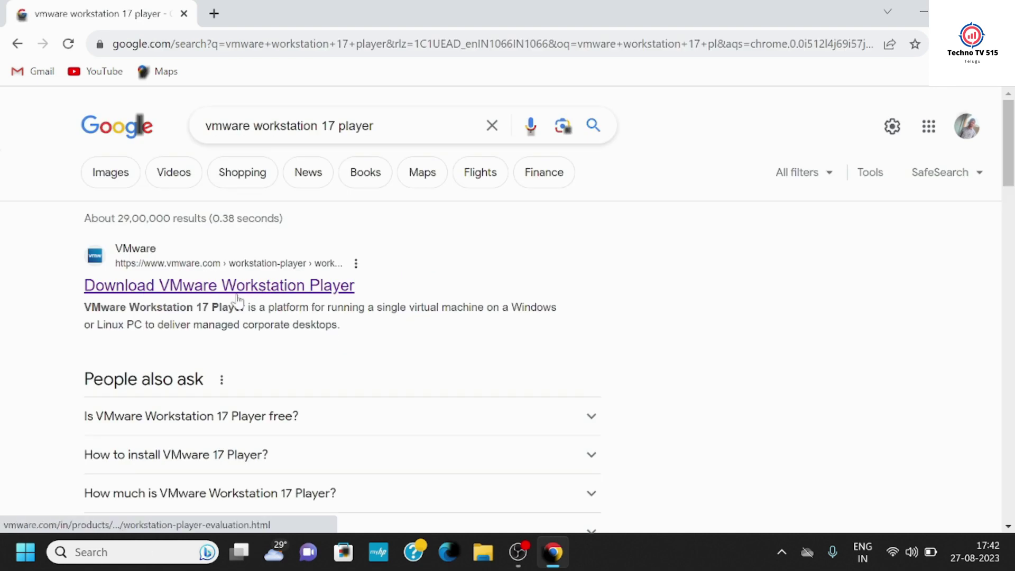
{"action": "left_click", "coordinate": [237, 296]}
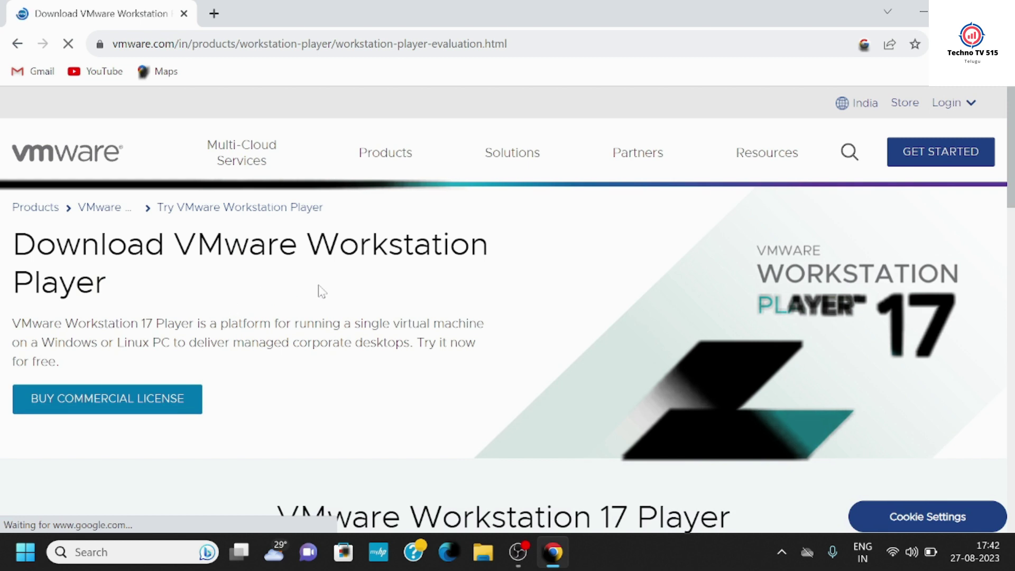
- Start the Workstation 17 Player for Windows download, then cancel it
{"action": "scroll", "coordinate": [319, 288], "scroll_direction": "down", "scroll_amount": 15}
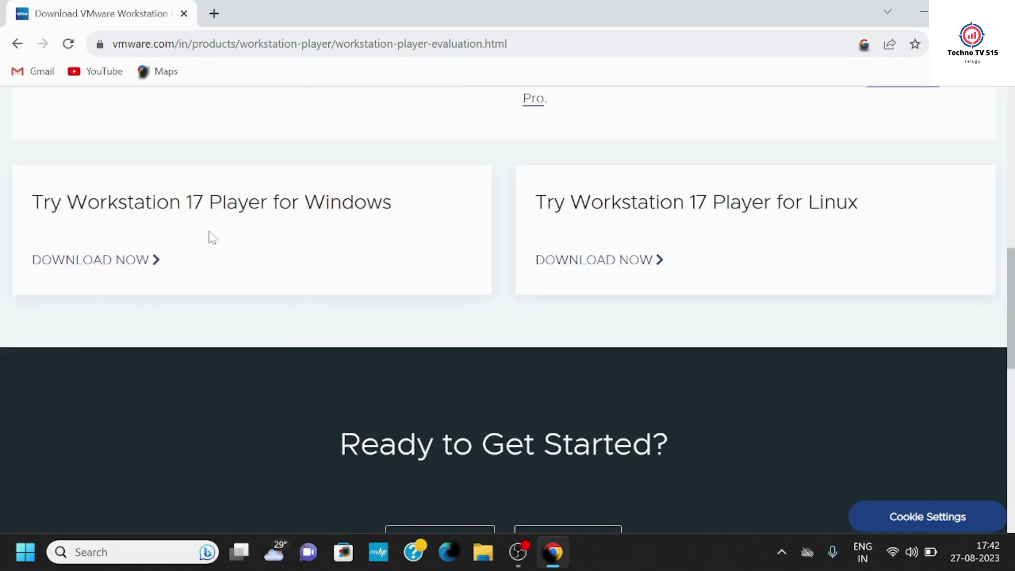
{"action": "left_click", "coordinate": [109, 264]}
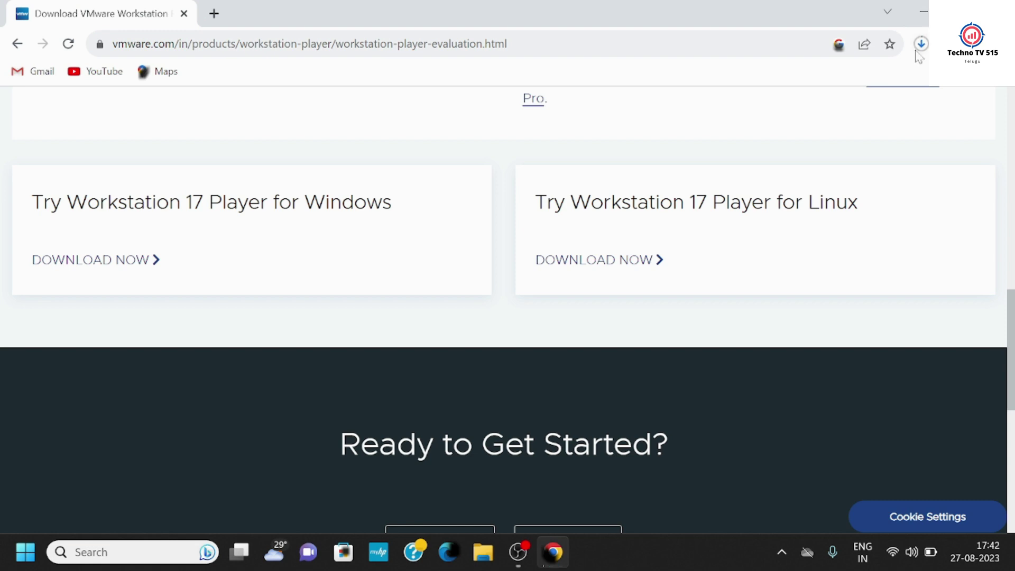
{"action": "left_click", "coordinate": [922, 45]}
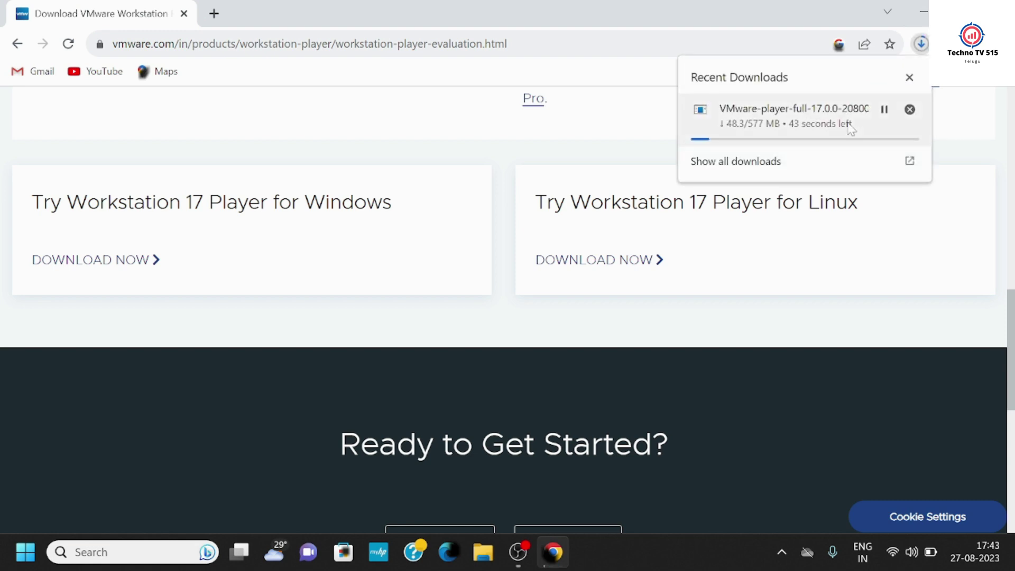
{"action": "left_click", "coordinate": [911, 110]}
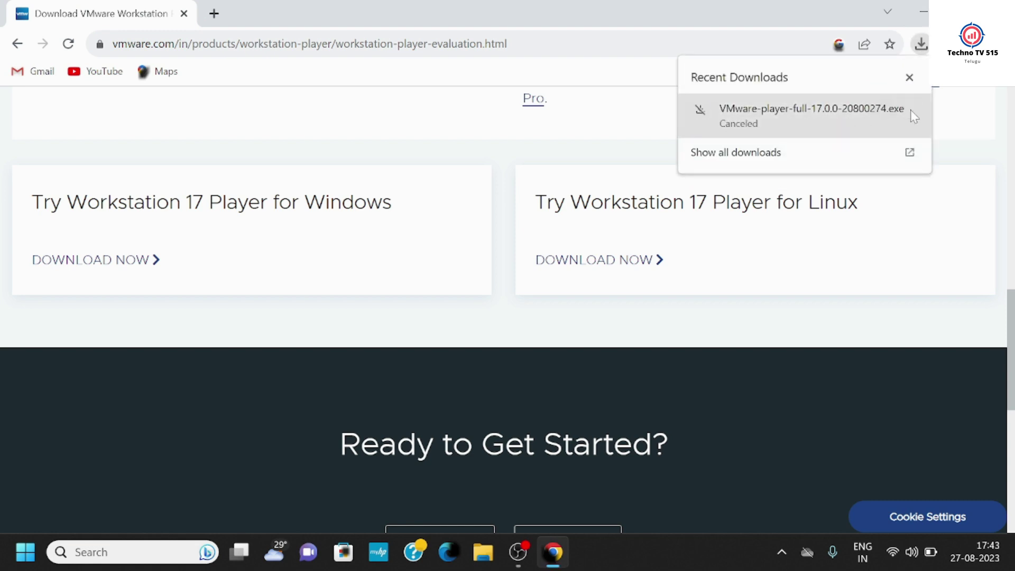
- Close the downloads list and open a new tab ready for a Google search
{"action": "left_click", "coordinate": [910, 78]}
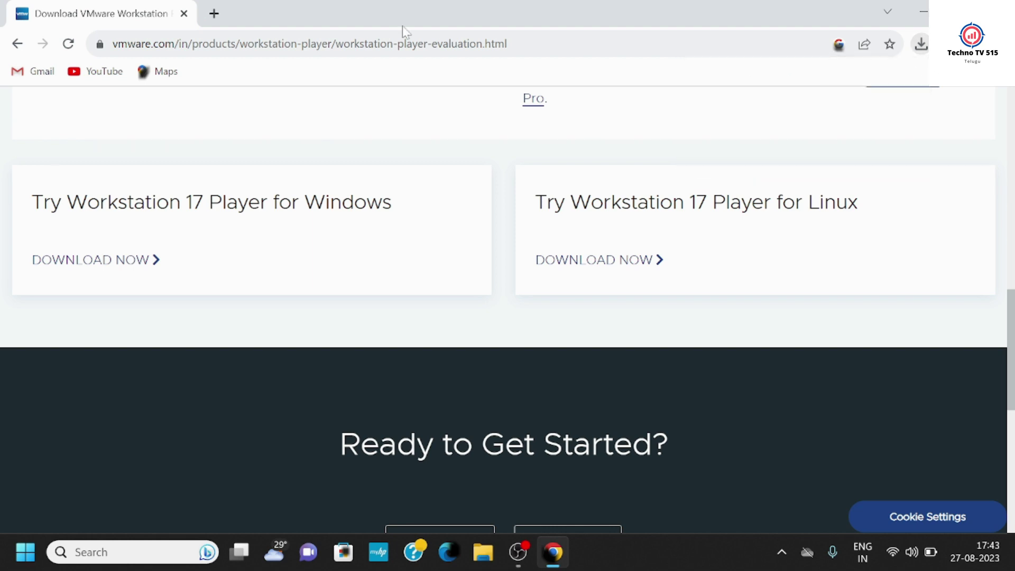
{"action": "left_click", "coordinate": [215, 14]}
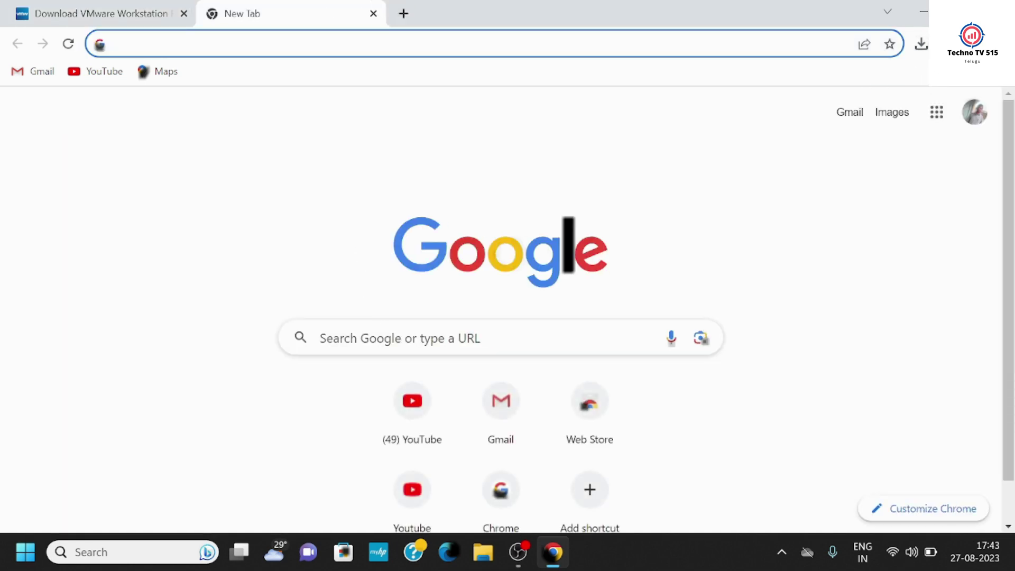
{"action": "left_click", "coordinate": [371, 337]}
- Search 'centos 7 download' and open the CentOS 7.9.2009 x86_64 ISO mirrors list
{"action": "type", "text": "c"}
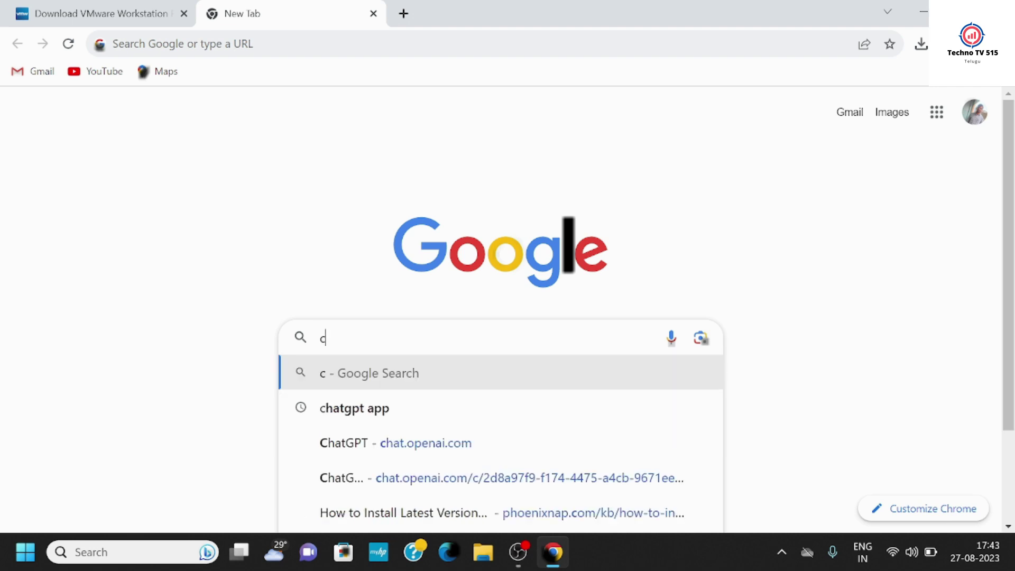
{"action": "type", "text": "entos 7 dow"}
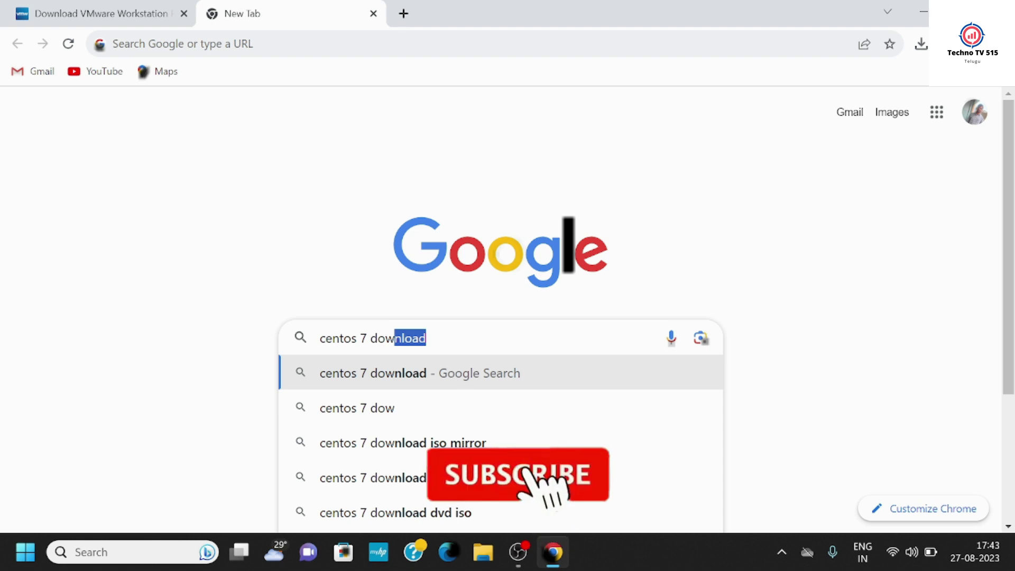
{"action": "key", "text": "Right"}
{"action": "key", "text": "Return"}
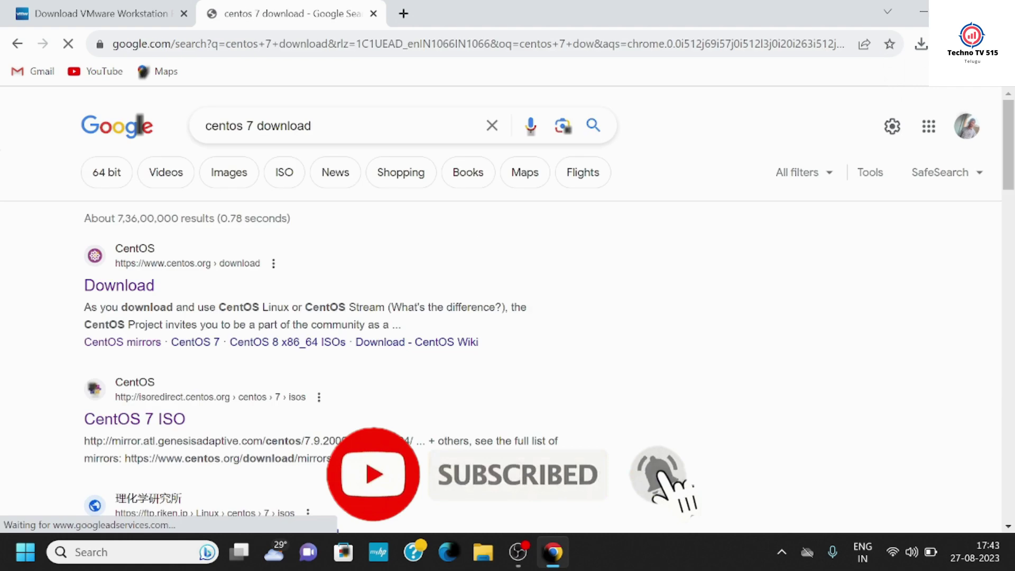
{"action": "left_click", "coordinate": [151, 426]}
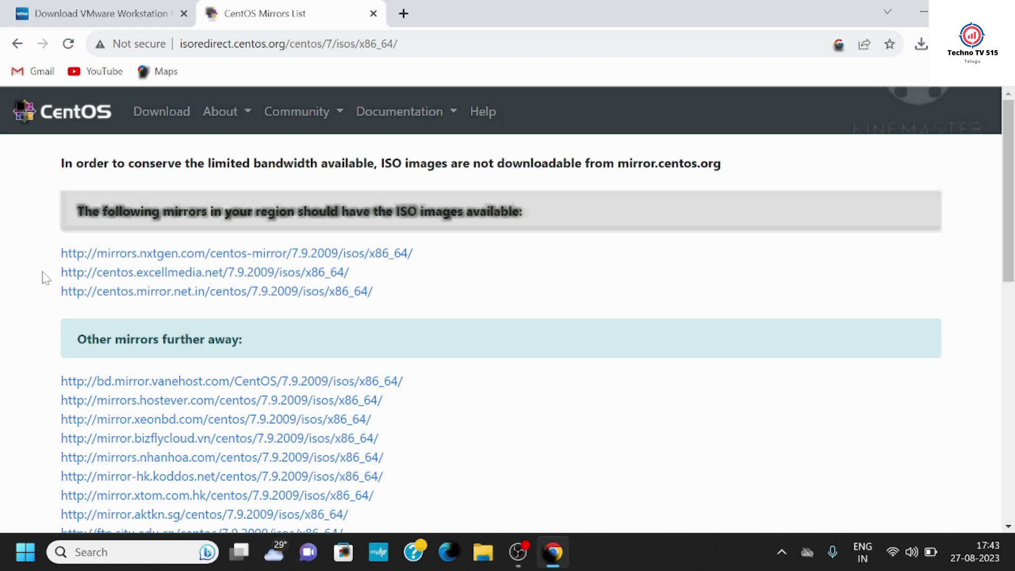
- Start CentOS-7-x86_64-Minimal-2009.iso downloading from the nxtgen mirror, then cancel it
{"action": "left_click", "coordinate": [162, 254]}
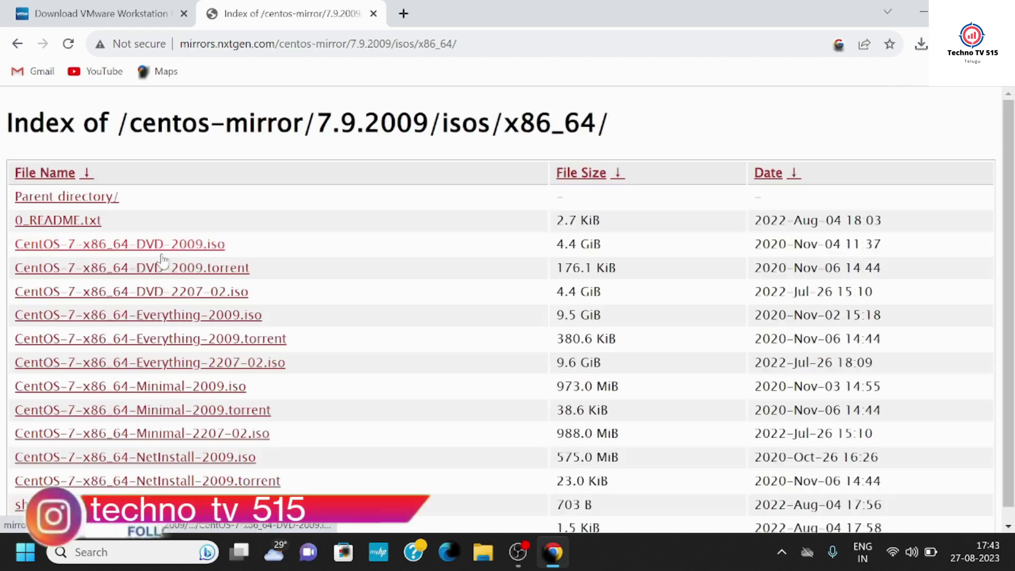
{"action": "scroll", "coordinate": [328, 297], "scroll_direction": "down", "scroll_amount": 1}
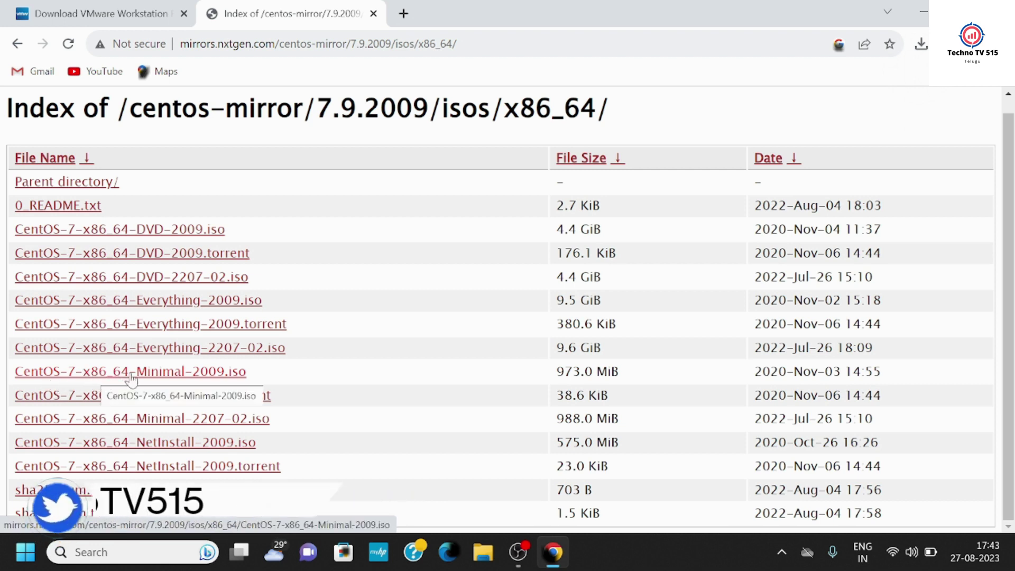
{"action": "left_click", "coordinate": [229, 377]}
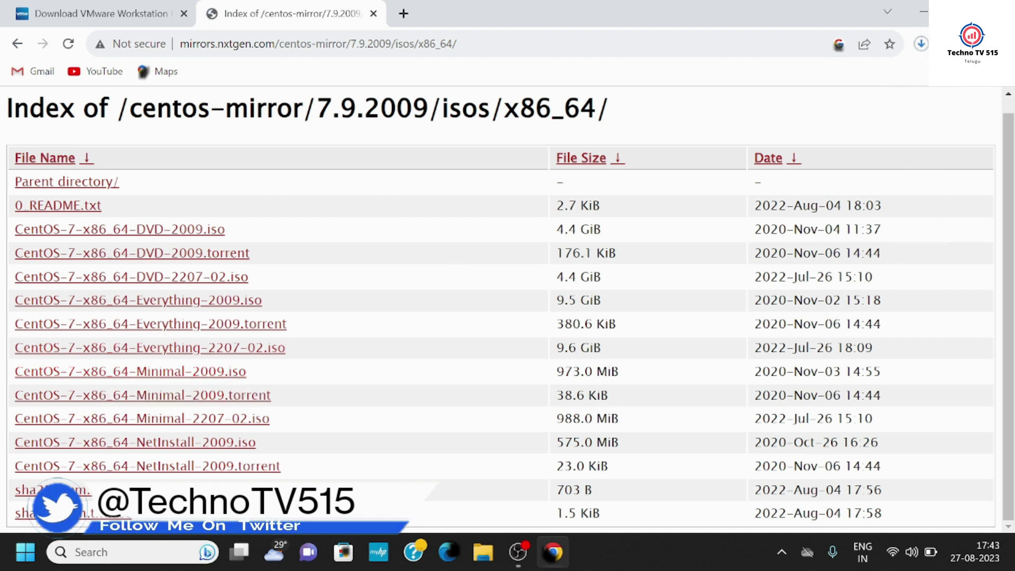
{"action": "left_click", "coordinate": [921, 44]}
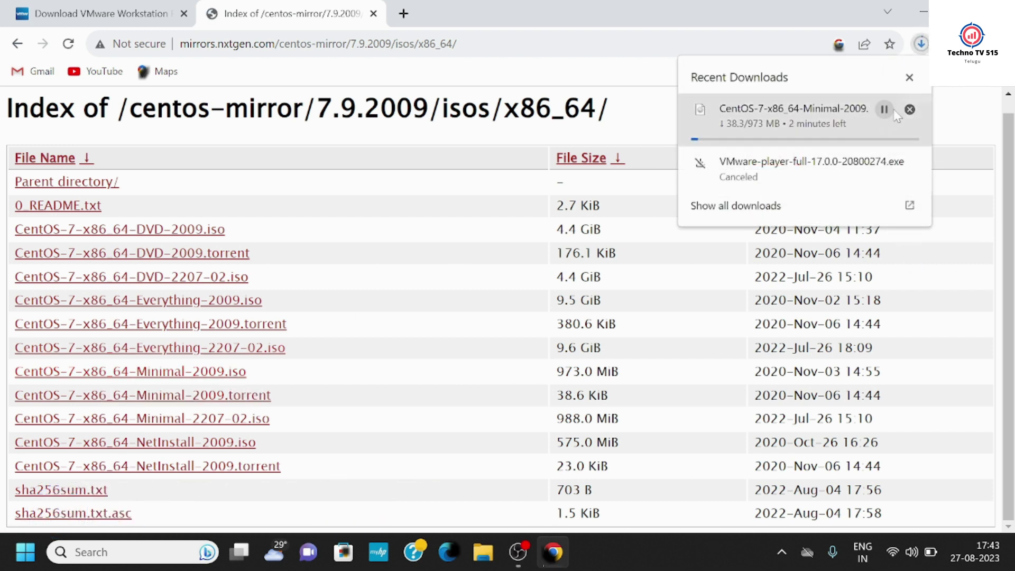
{"action": "left_click", "coordinate": [910, 110]}
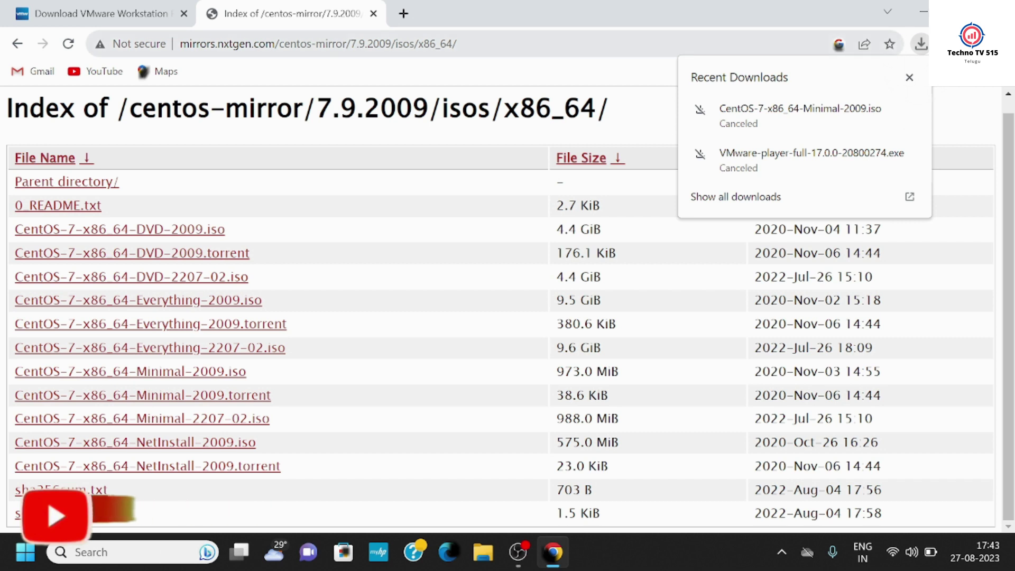
{"action": "left_click", "coordinate": [909, 77]}
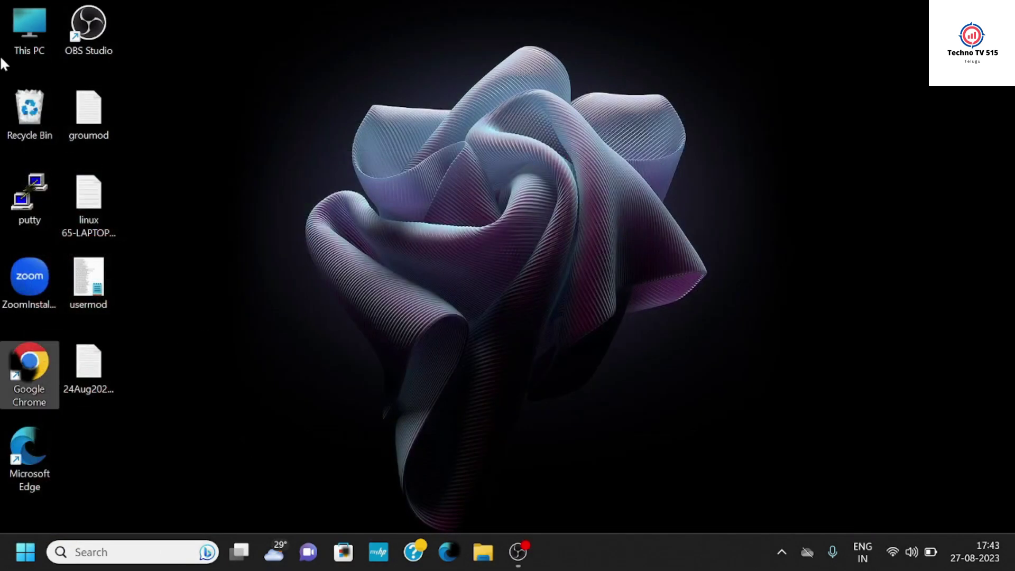
- From This PC, open Softwares on New Volume (D:) and run VMware-player-full-17.0.0-20800274
{"action": "left_click", "coordinate": [30, 39]}
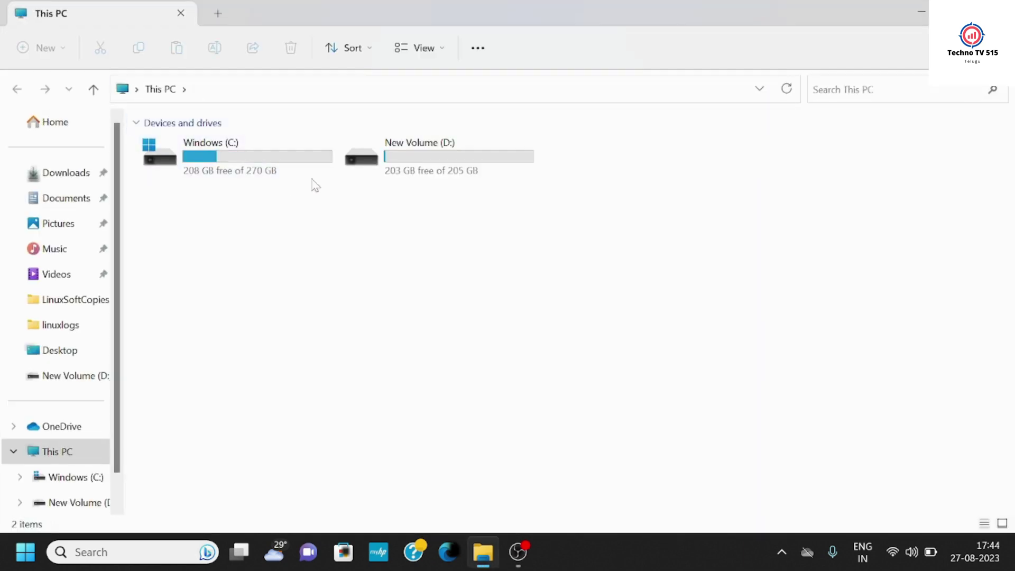
{"action": "double_click", "coordinate": [422, 171]}
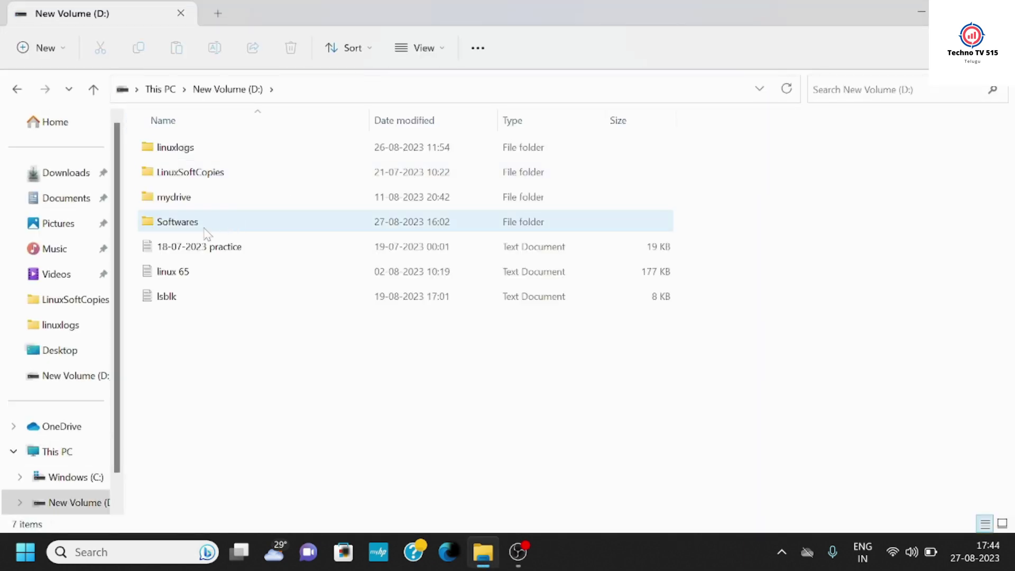
{"action": "double_click", "coordinate": [205, 221]}
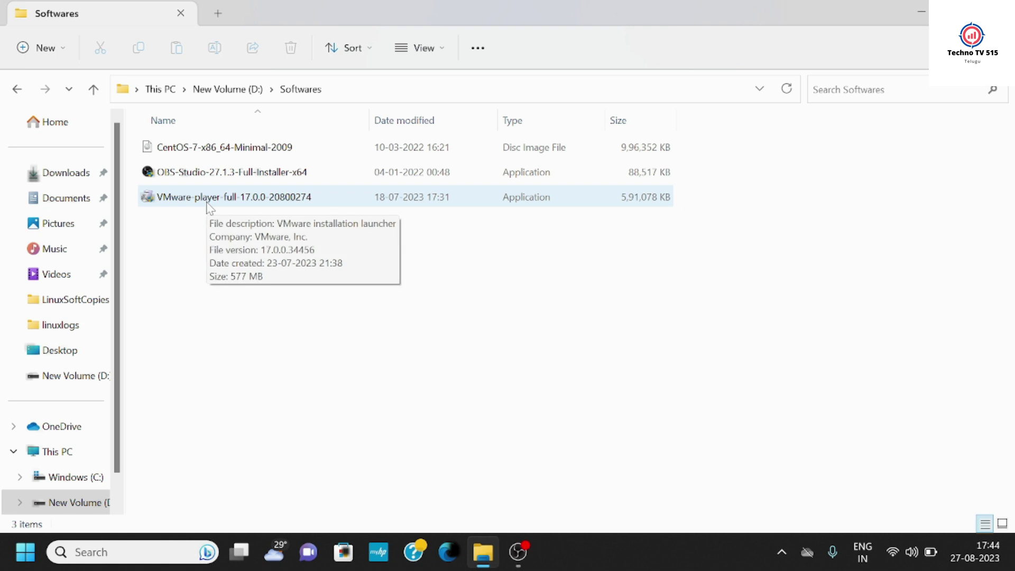
{"action": "double_click", "coordinate": [228, 201]}
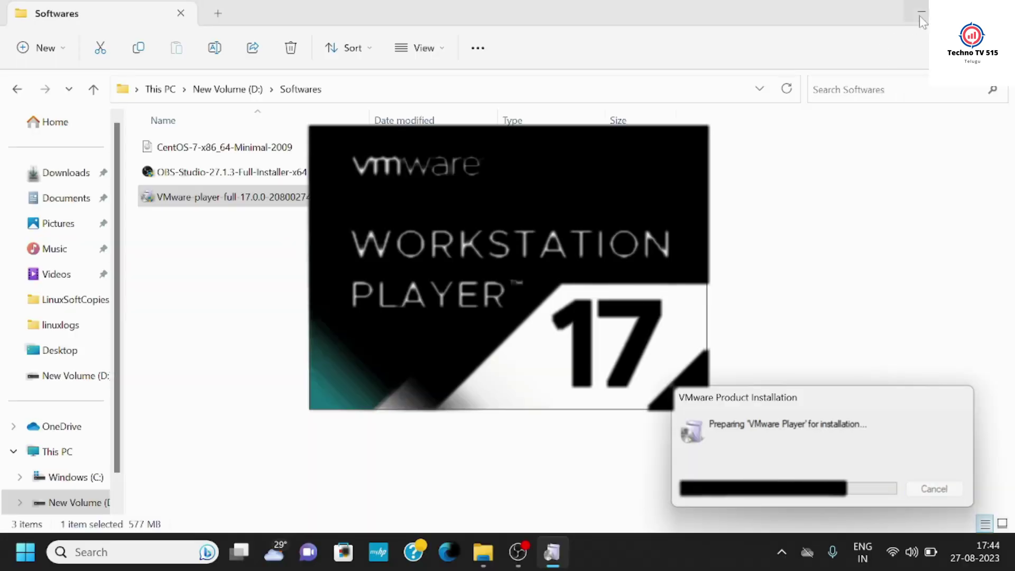
- Minimize File Explorer and move the VMware setup wizard past its welcome page
{"action": "left_click", "coordinate": [921, 14]}
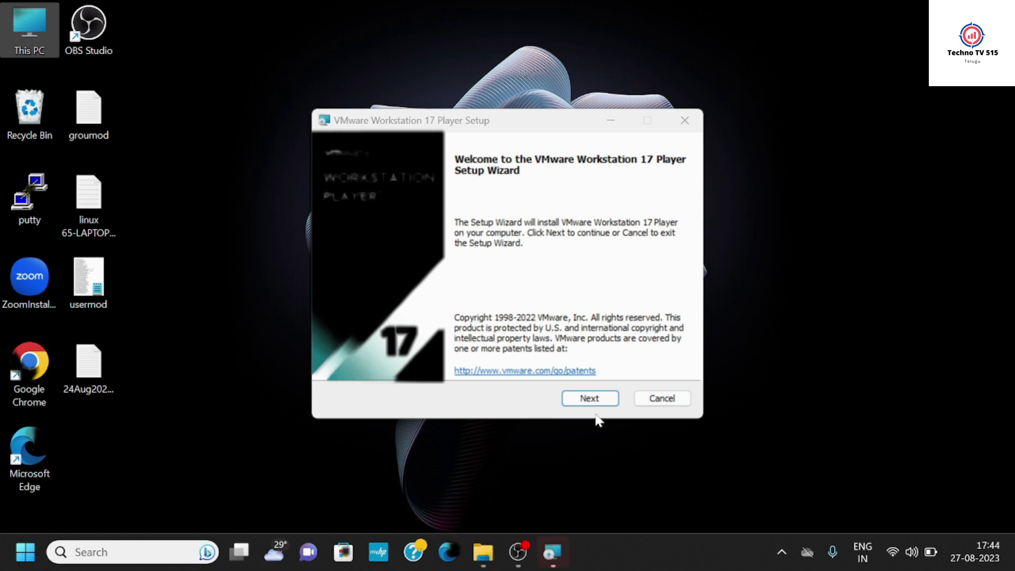
{"action": "left_click", "coordinate": [593, 400]}
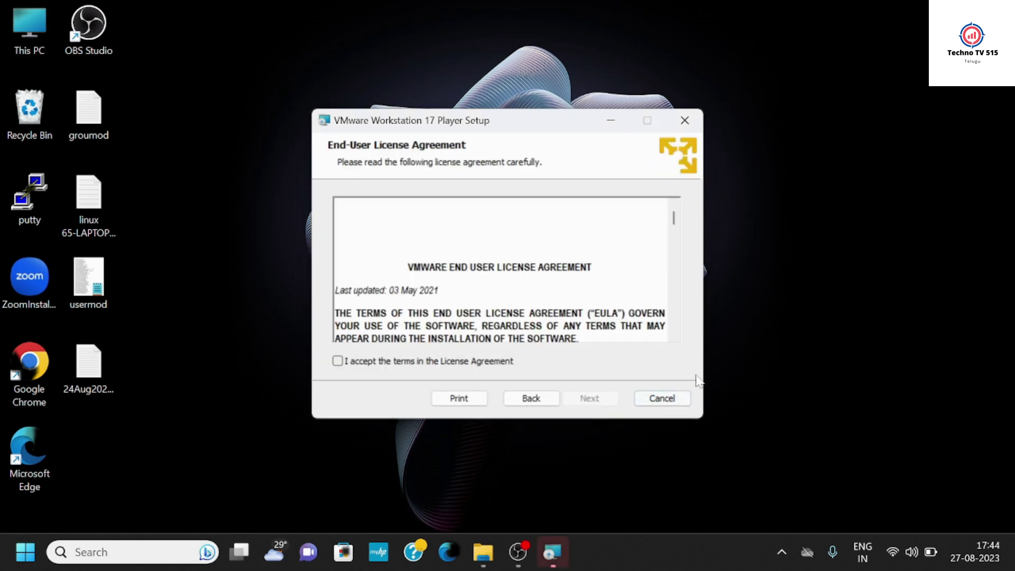
- Accept the licence, keep every default option, install the Player, and close the finished wizard
{"action": "left_click", "coordinate": [338, 362]}
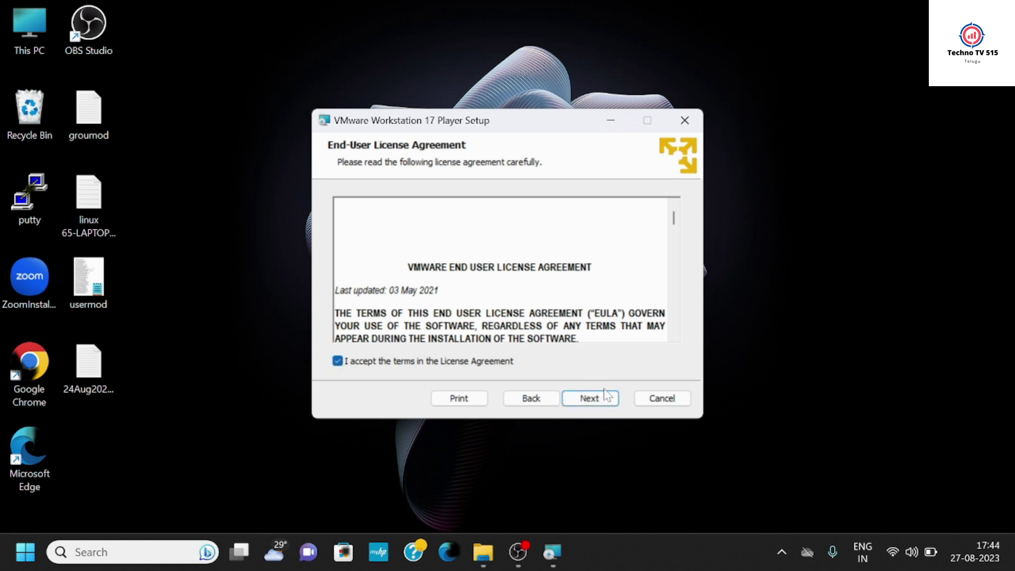
{"action": "left_click", "coordinate": [600, 403]}
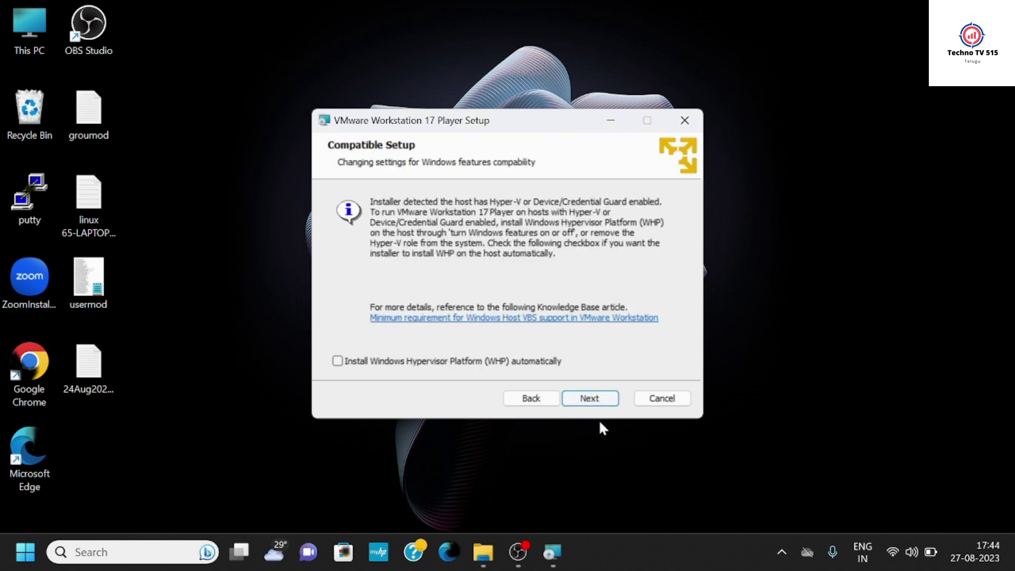
{"action": "left_click", "coordinate": [593, 401]}
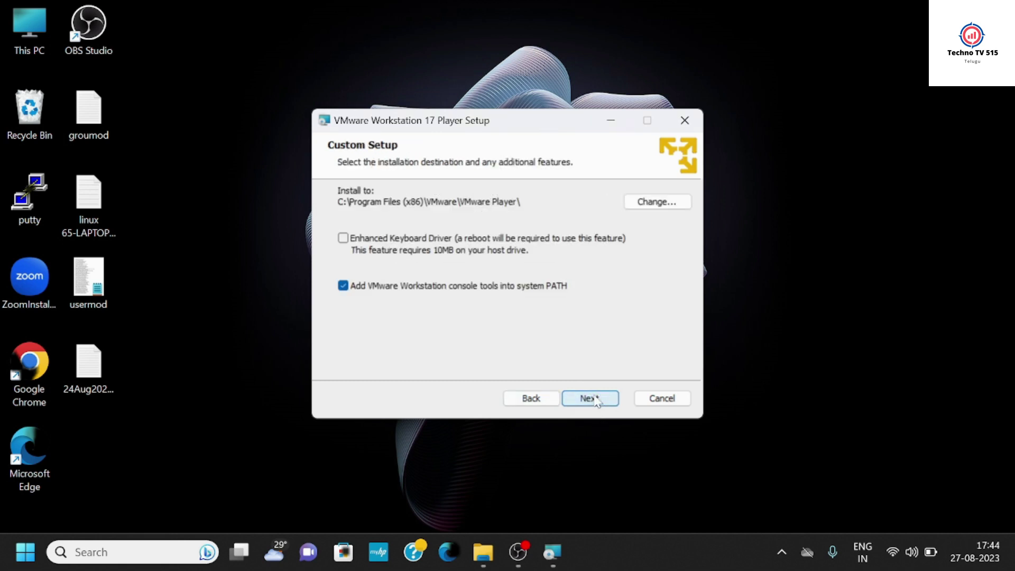
{"action": "left_click", "coordinate": [595, 401]}
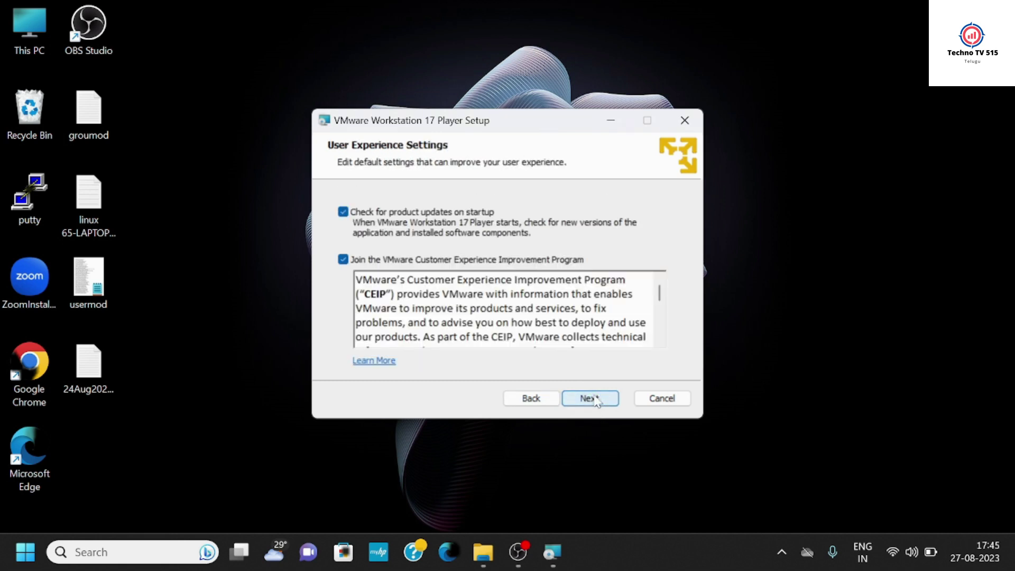
{"action": "left_click", "coordinate": [597, 402]}
{"action": "left_click", "coordinate": [597, 401]}
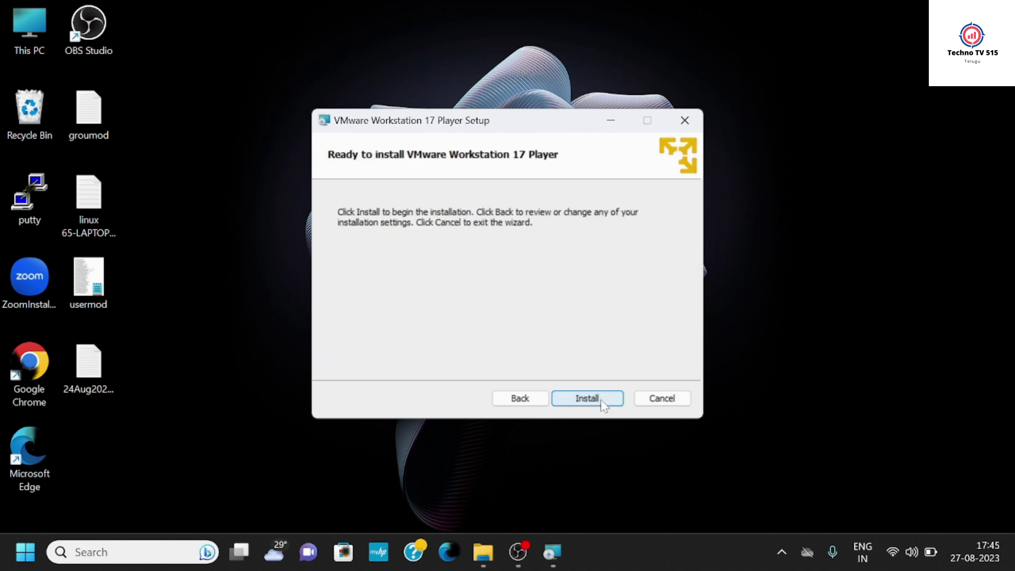
{"action": "left_click", "coordinate": [598, 407]}
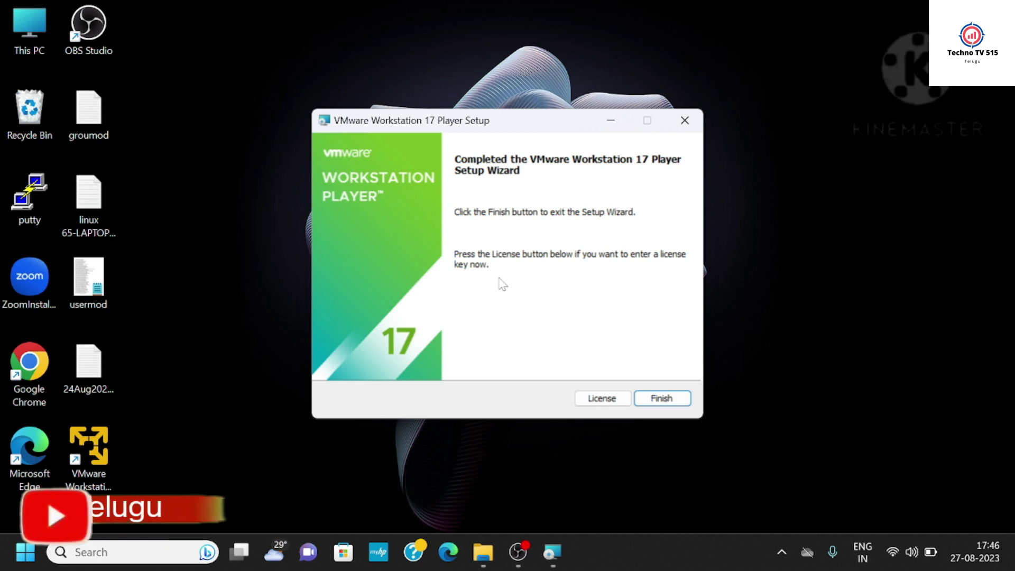
{"action": "left_click", "coordinate": [661, 397]}
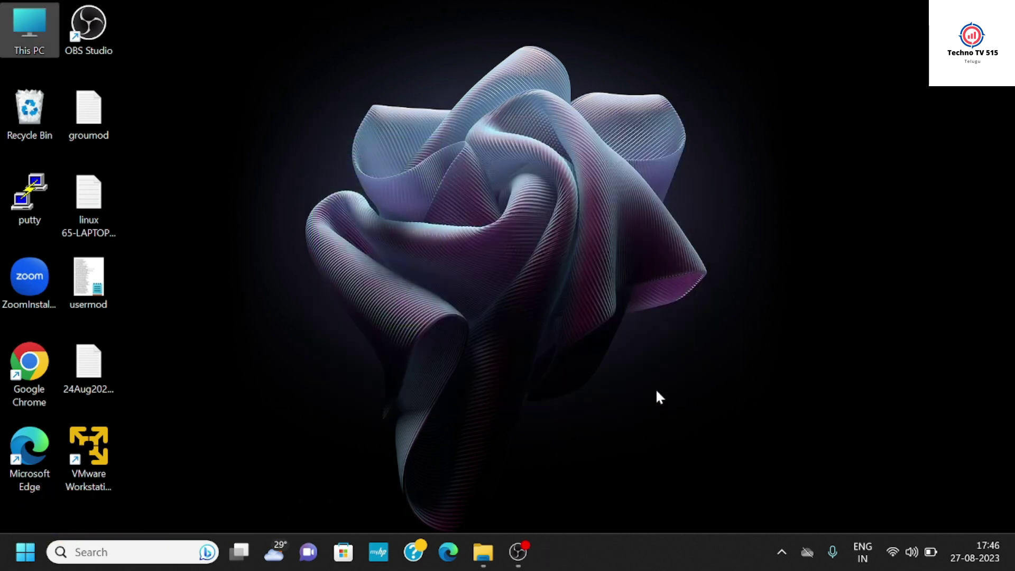
- Refresh the desktop, launch VMware Workstation 17 Player maximized, and begin a new virtual machine
{"action": "right_click", "coordinate": [246, 14]}
{"action": "left_click", "coordinate": [283, 79]}
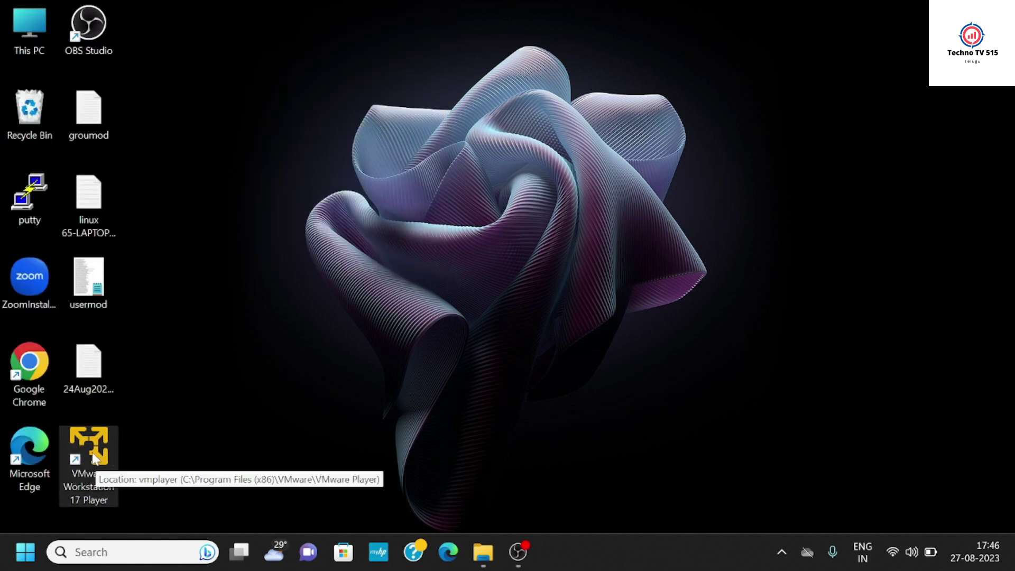
{"action": "double_click", "coordinate": [95, 458]}
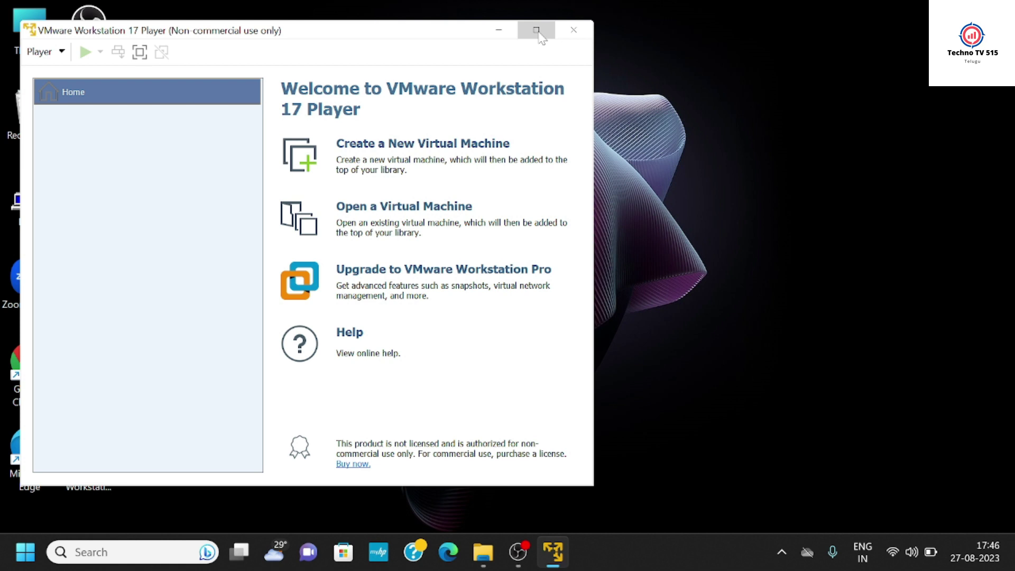
{"action": "left_click", "coordinate": [536, 30]}
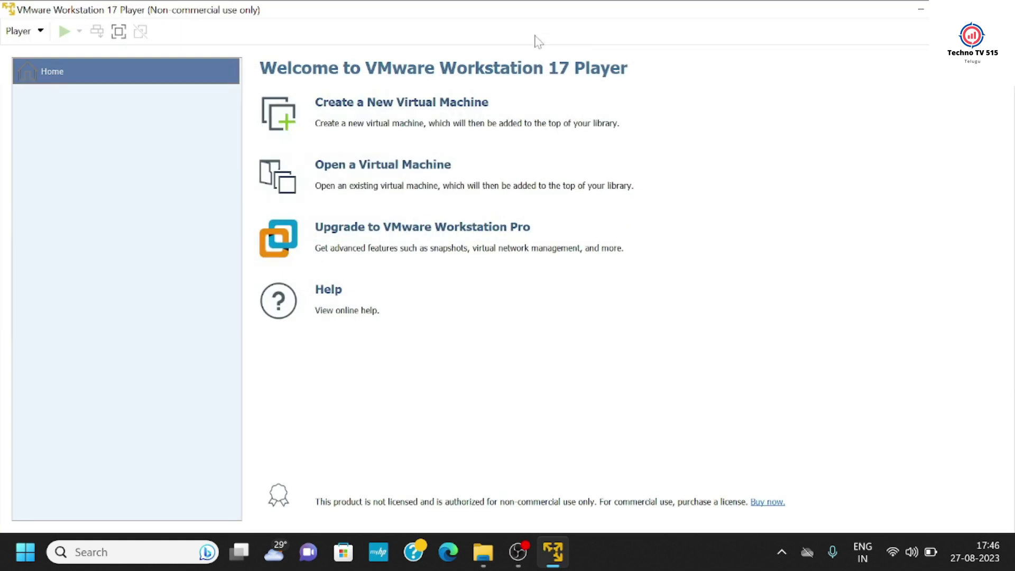
{"action": "left_click", "coordinate": [360, 106]}
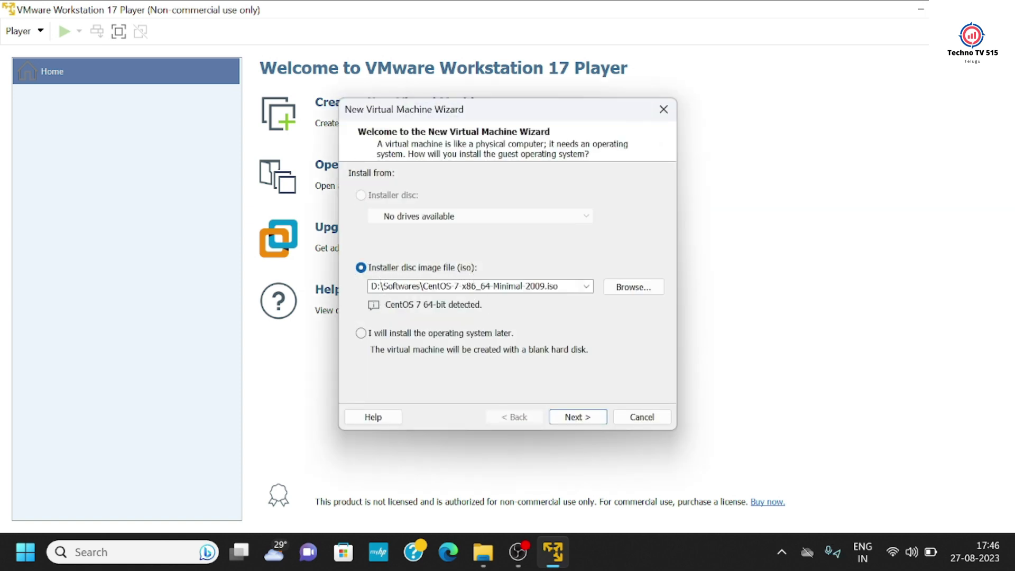
{"action": "left_click", "coordinate": [464, 286]}
{"action": "left_click", "coordinate": [424, 286]}
{"action": "left_click_drag", "start_coordinate": [423, 286], "coordinate": [560, 286]}
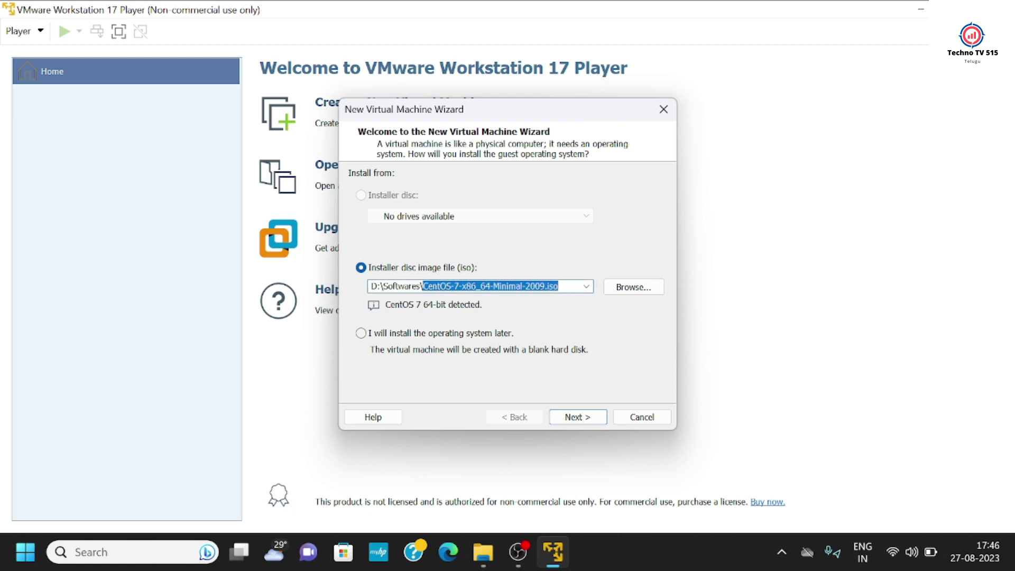
{"action": "left_click", "coordinate": [560, 287]}
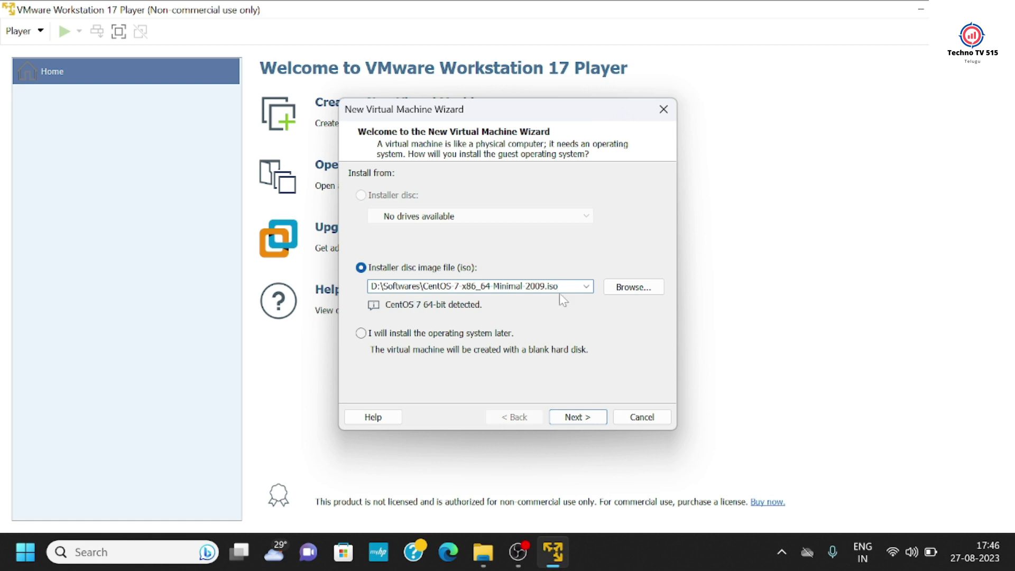
{"action": "left_click_drag", "start_coordinate": [561, 286], "coordinate": [377, 286]}
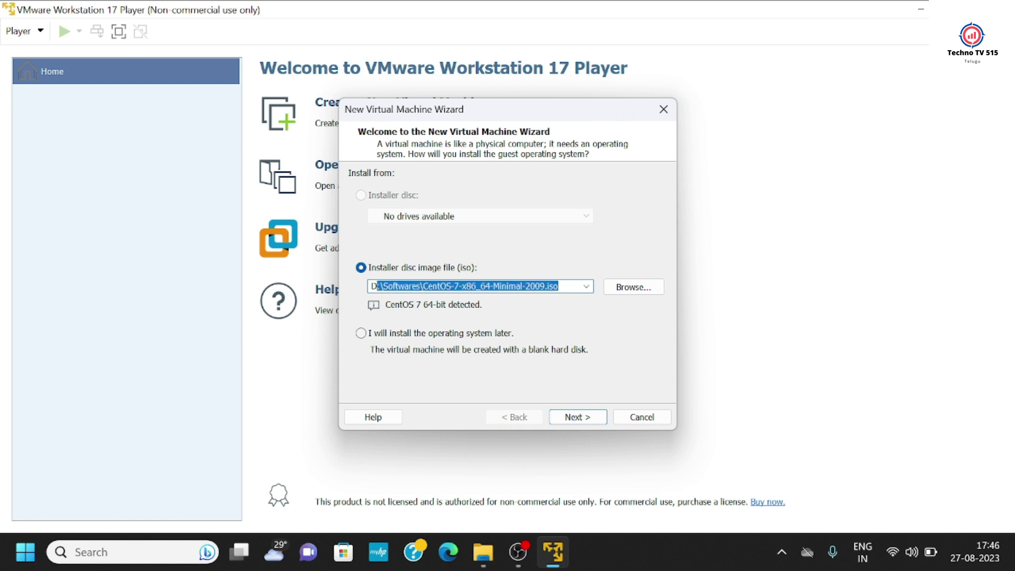
{"action": "left_click", "coordinate": [631, 289]}
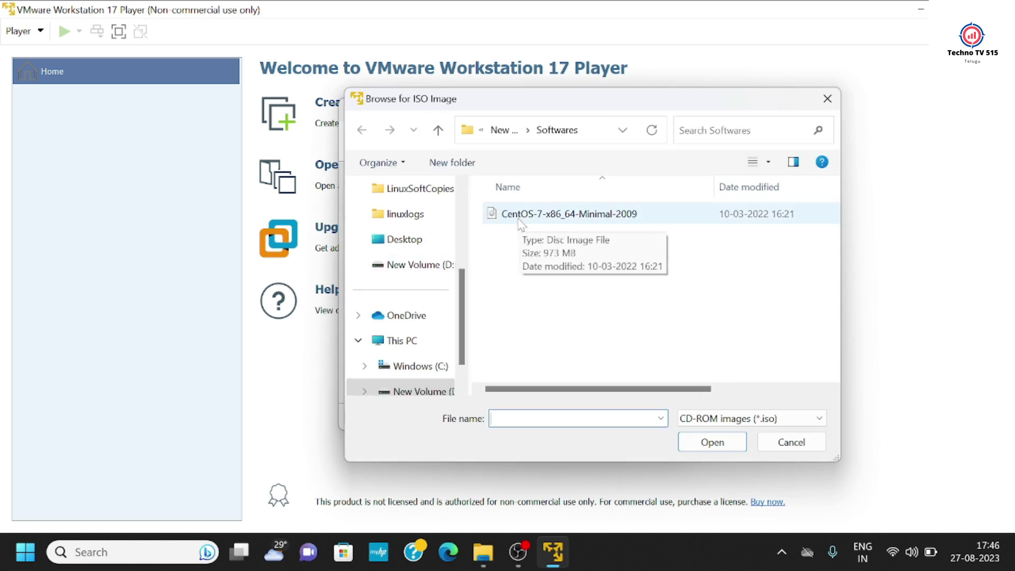
{"action": "left_click", "coordinate": [613, 216]}
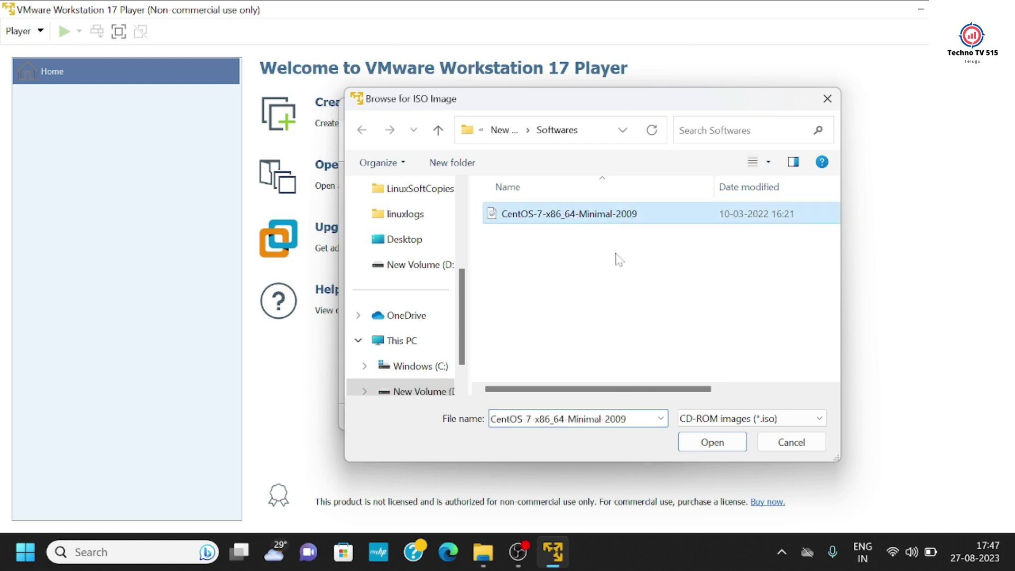
{"action": "left_click", "coordinate": [712, 442]}
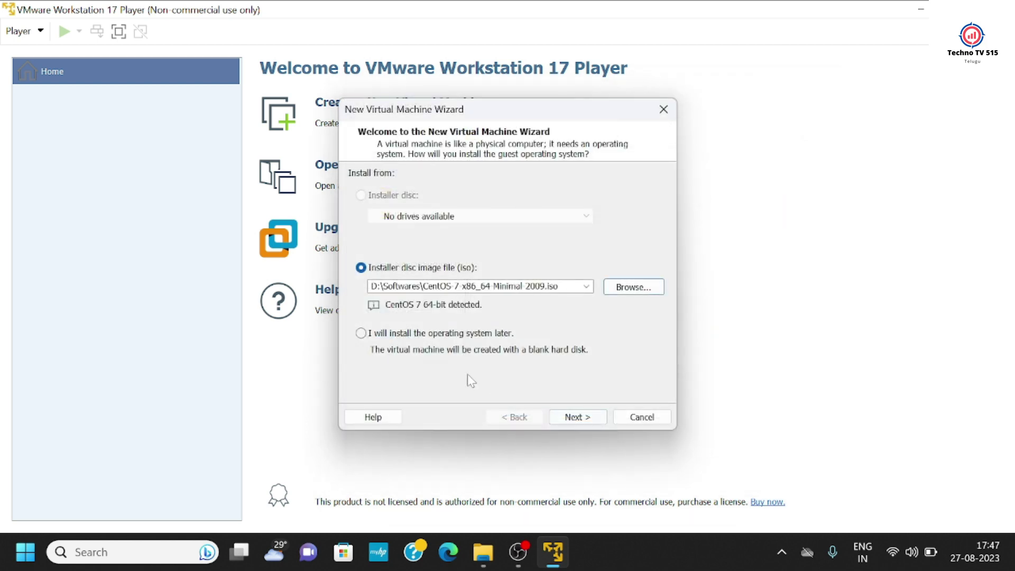
{"action": "left_click", "coordinate": [577, 417]}
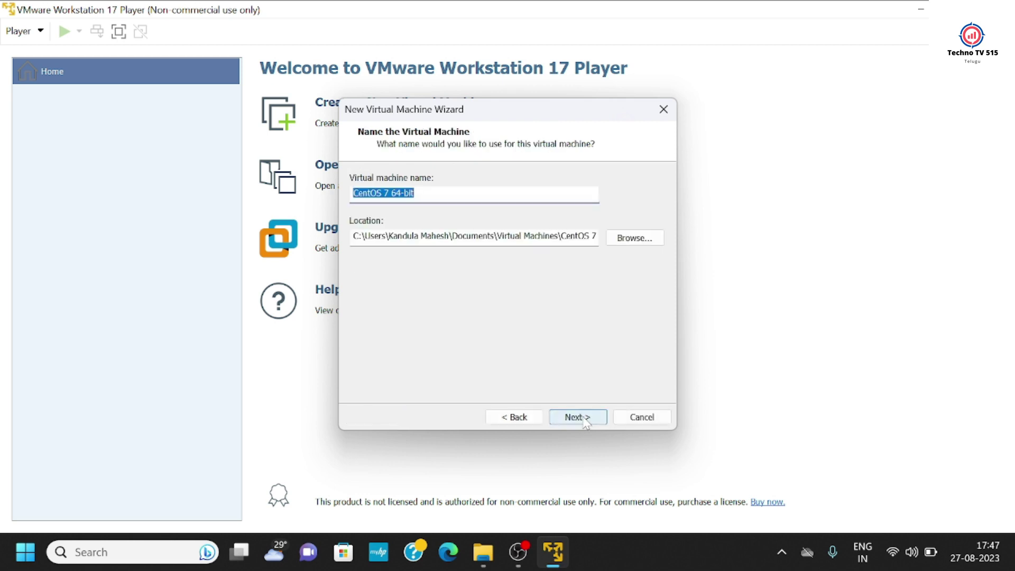
- Keep the name CentOS 7 64-bit and set the maximum disk size to 30 GB
{"action": "left_click", "coordinate": [584, 419]}
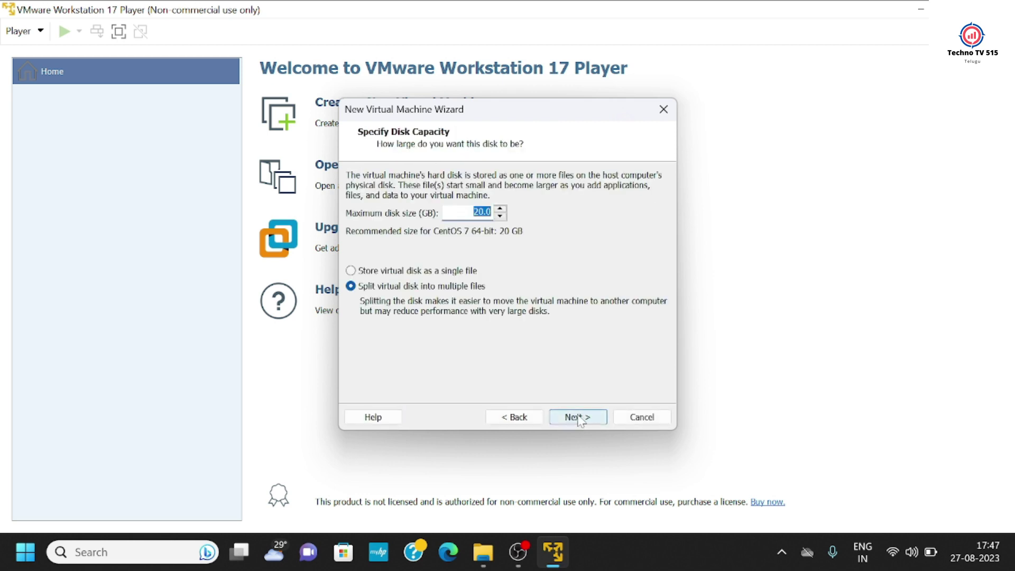
{"action": "left_click", "coordinate": [476, 211]}
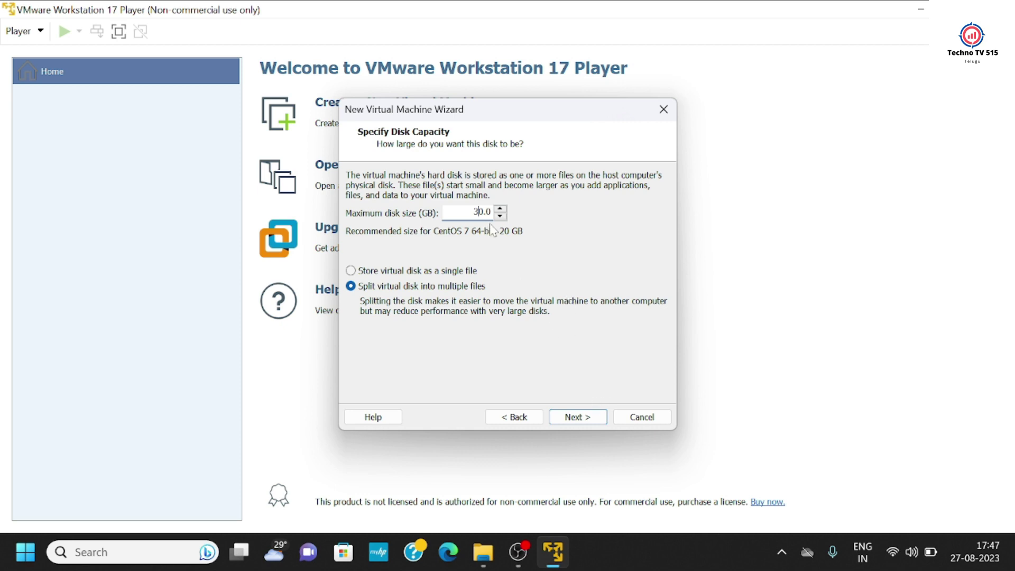
{"action": "left_click", "coordinate": [580, 417]}
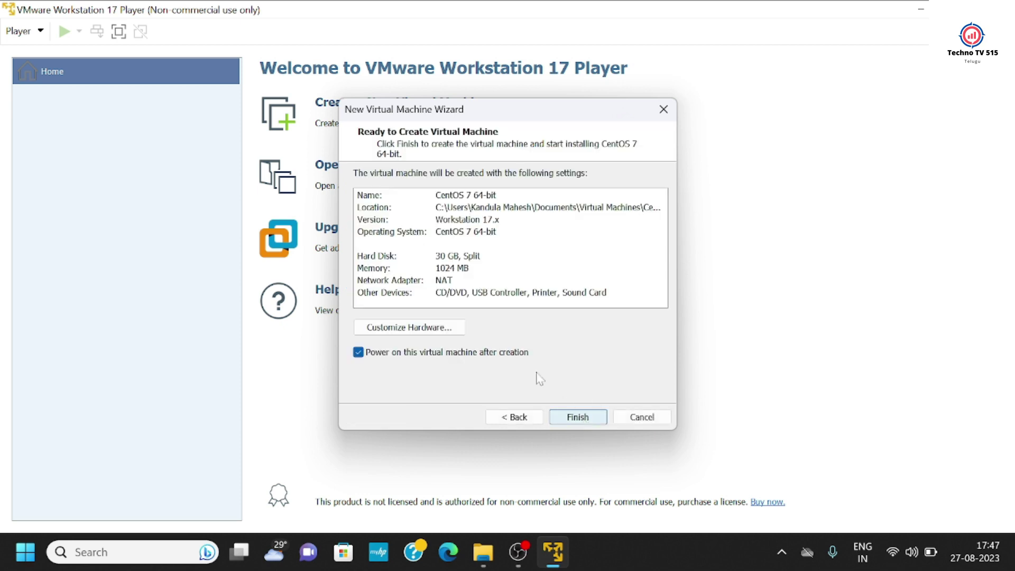
- Set the VM's memory to 1664 MB in hardware settings, then create and power it on
{"action": "left_click", "coordinate": [408, 330]}
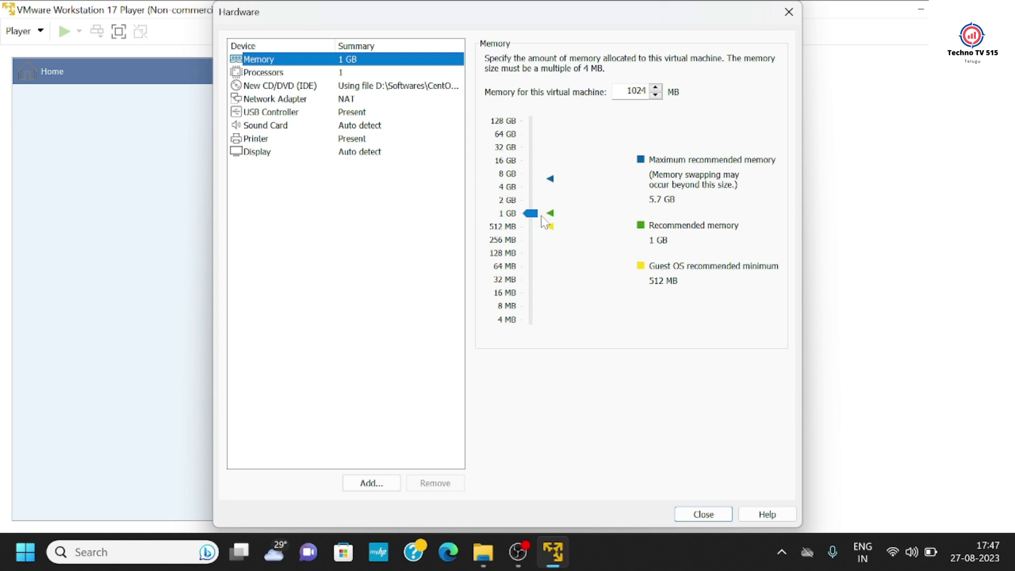
{"action": "left_click", "coordinate": [531, 214]}
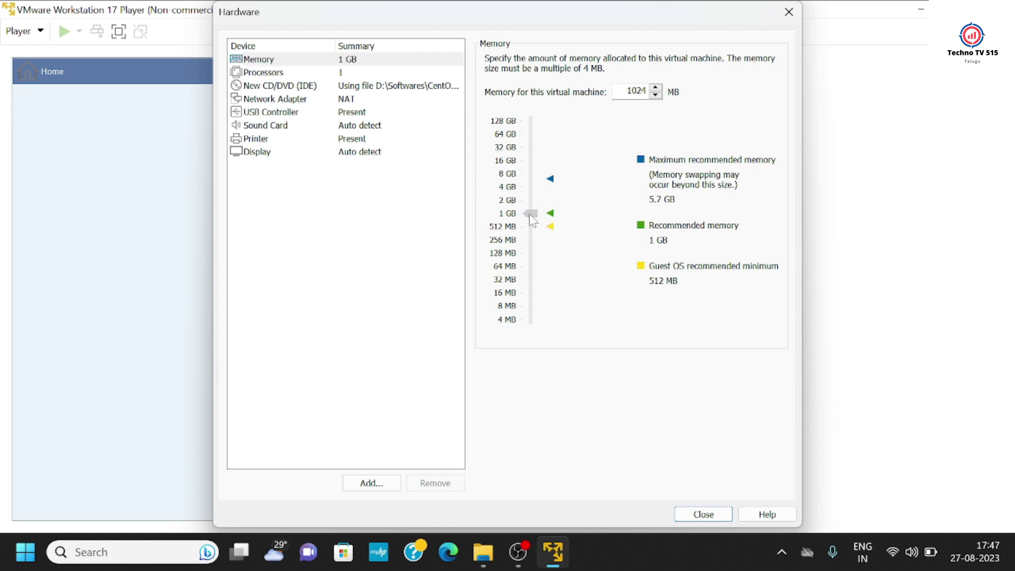
{"action": "left_click_drag", "start_coordinate": [530, 214], "coordinate": [531, 211]}
{"action": "left_click", "coordinate": [702, 513]}
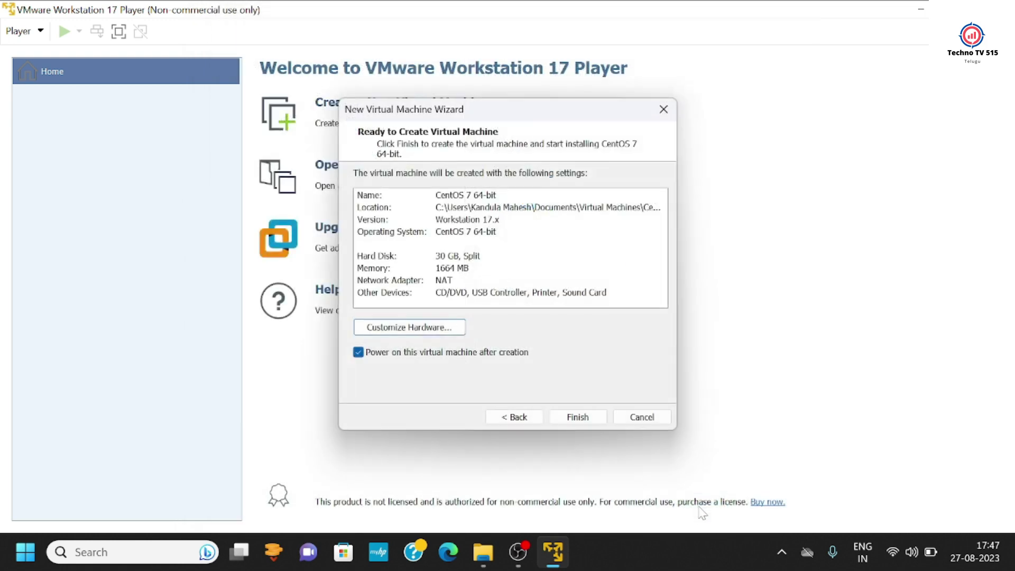
{"action": "left_click", "coordinate": [588, 420]}
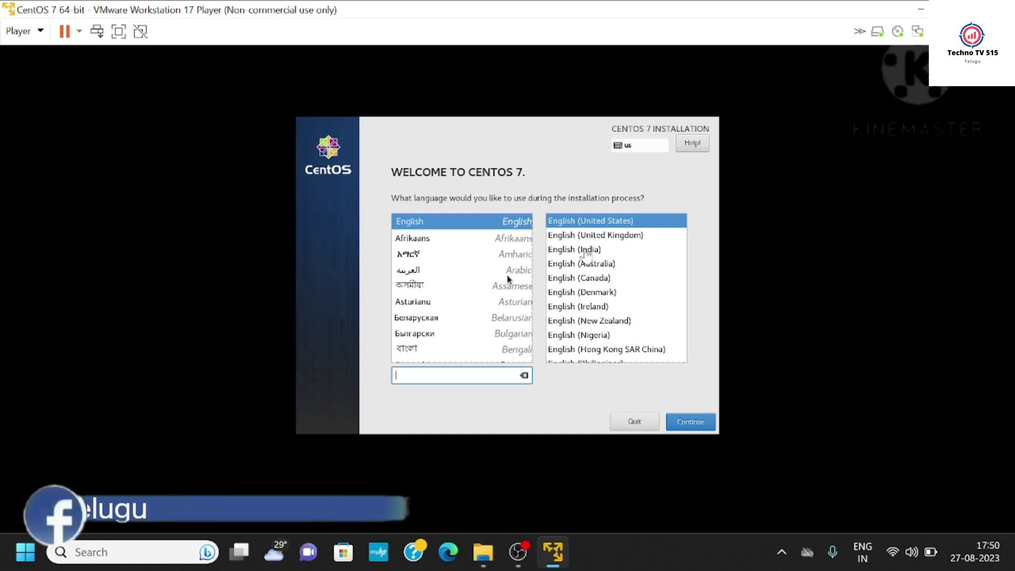
- Choose English (India) as the CentOS installation language
{"action": "left_click", "coordinate": [588, 253]}
{"action": "left_click", "coordinate": [588, 248]}
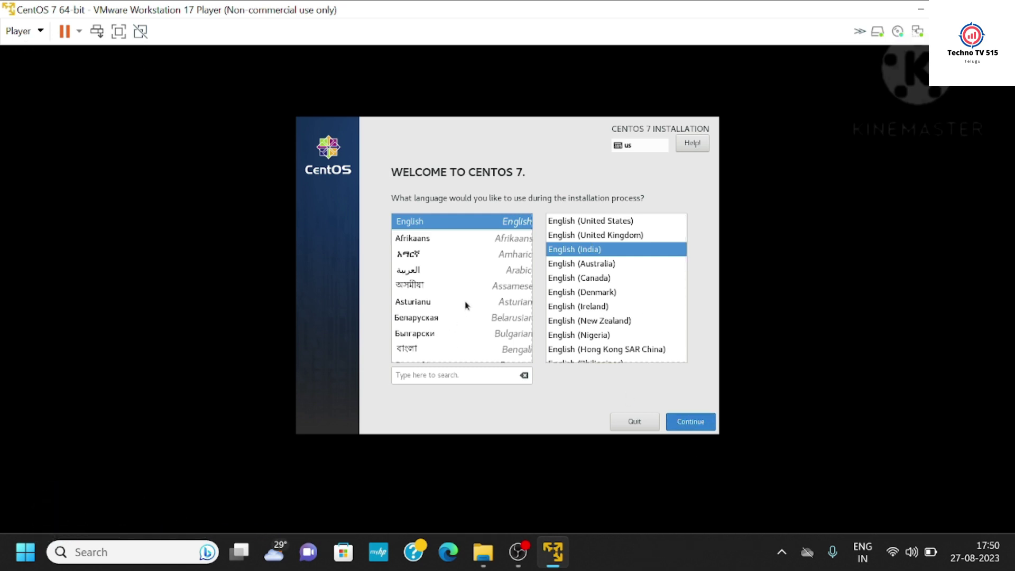
{"action": "left_click", "coordinate": [693, 423]}
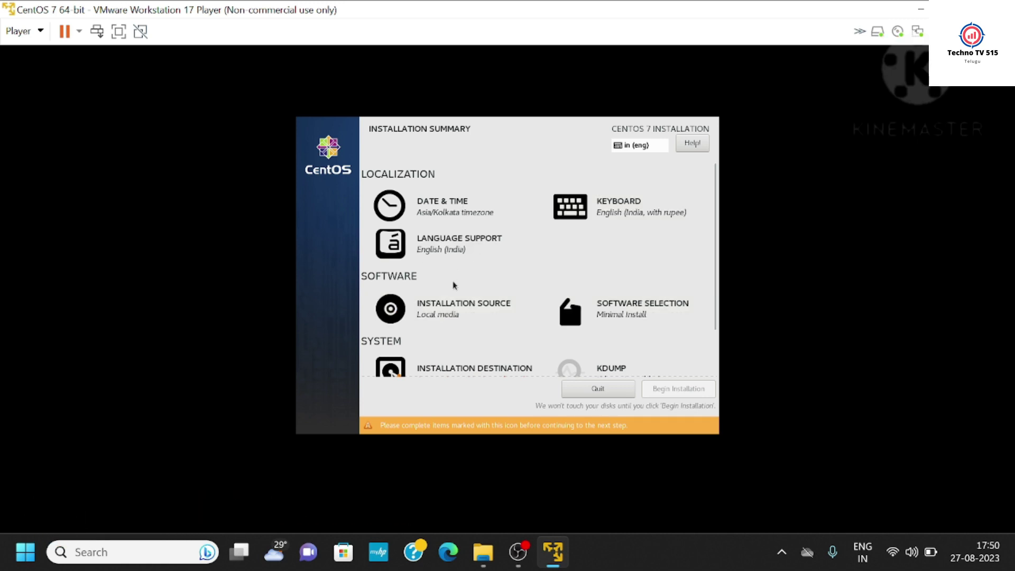
- Keep the 30 GiB disk selected with automatic partitioning as the installation destination
{"action": "scroll", "coordinate": [453, 317], "scroll_direction": "down", "scroll_amount": 1}
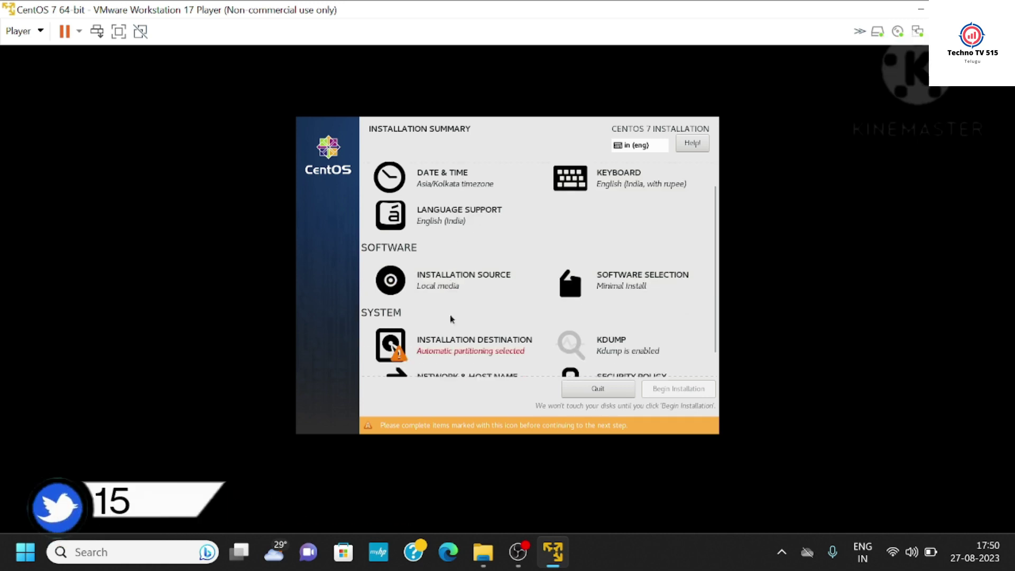
{"action": "left_click", "coordinate": [469, 346]}
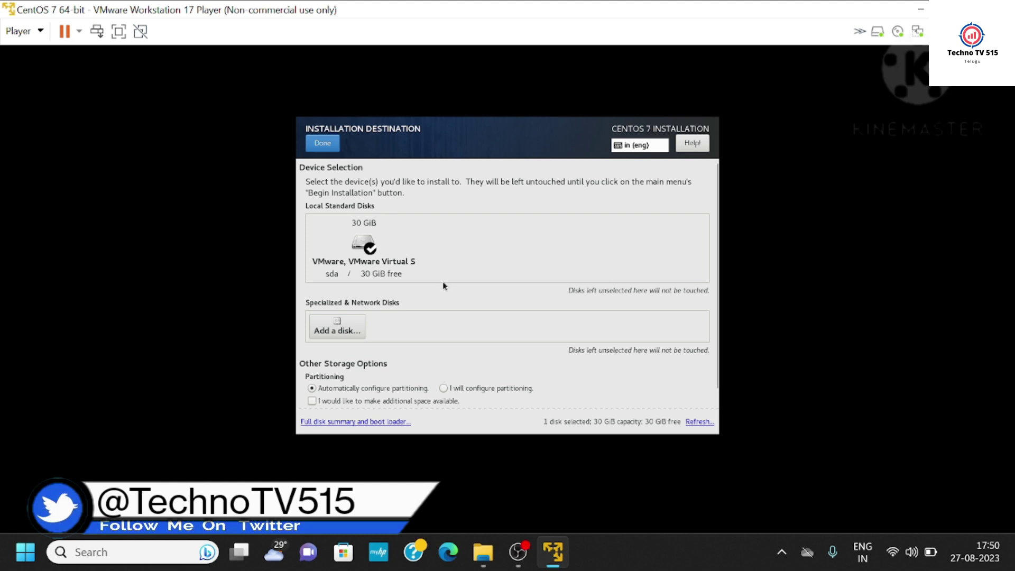
{"action": "left_click", "coordinate": [324, 144]}
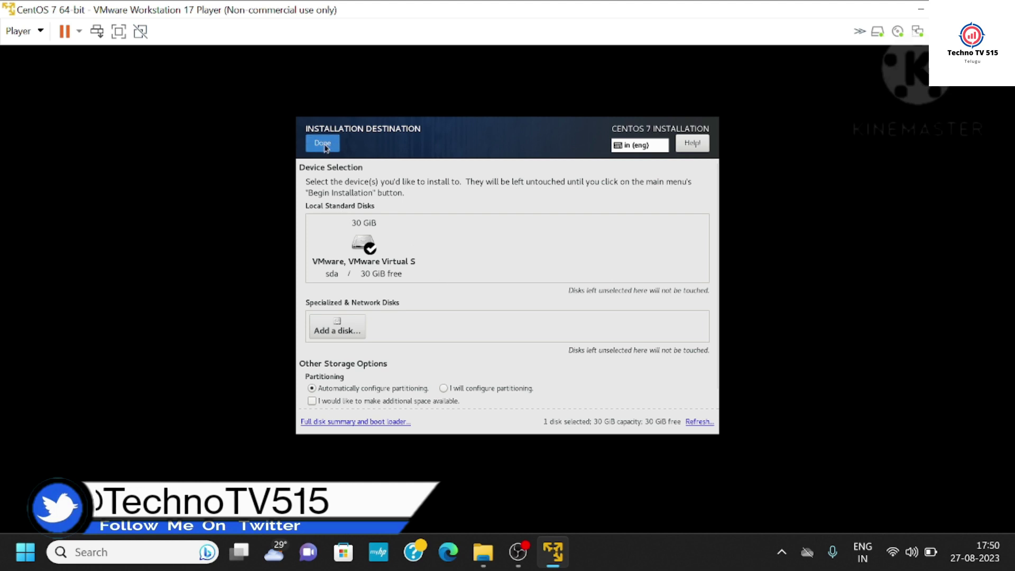
{"action": "scroll", "coordinate": [483, 307], "scroll_direction": "down", "scroll_amount": 1}
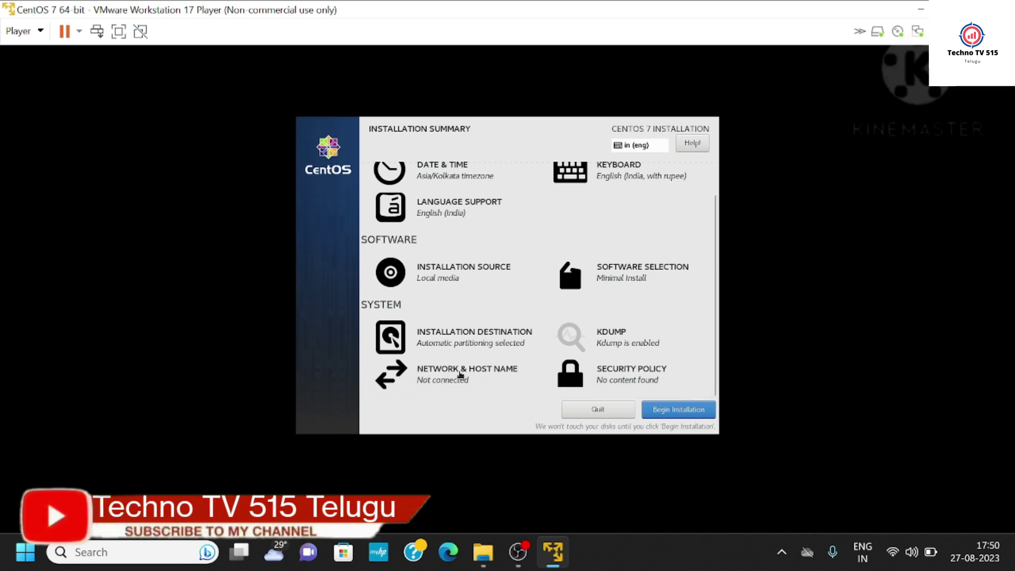
- Set the host name to technotv.515labs and switch the ens33 Ethernet connection on
{"action": "left_click", "coordinate": [461, 375]}
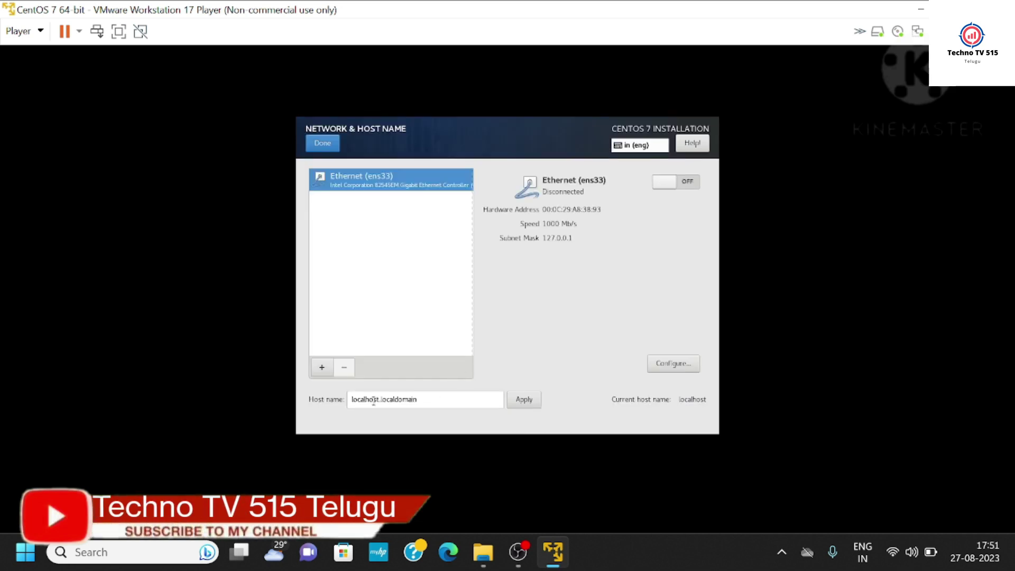
{"action": "left_click_drag", "start_coordinate": [381, 401], "coordinate": [344, 415]}
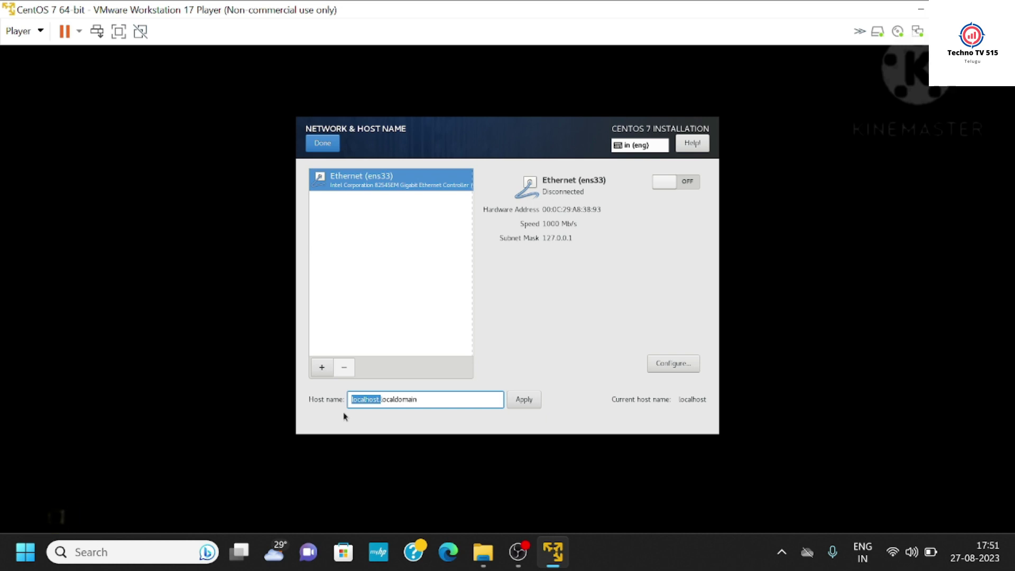
{"action": "key", "text": "BackSpace"}
{"action": "type", "text": "y"}
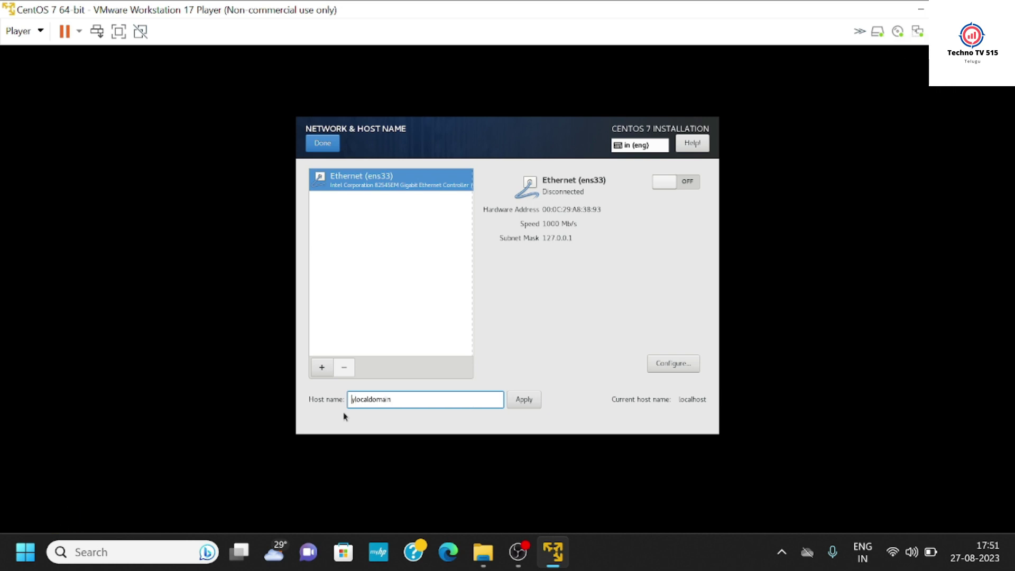
{"action": "key", "text": "BackSpace"}
{"action": "type", "text": "chnotv."}
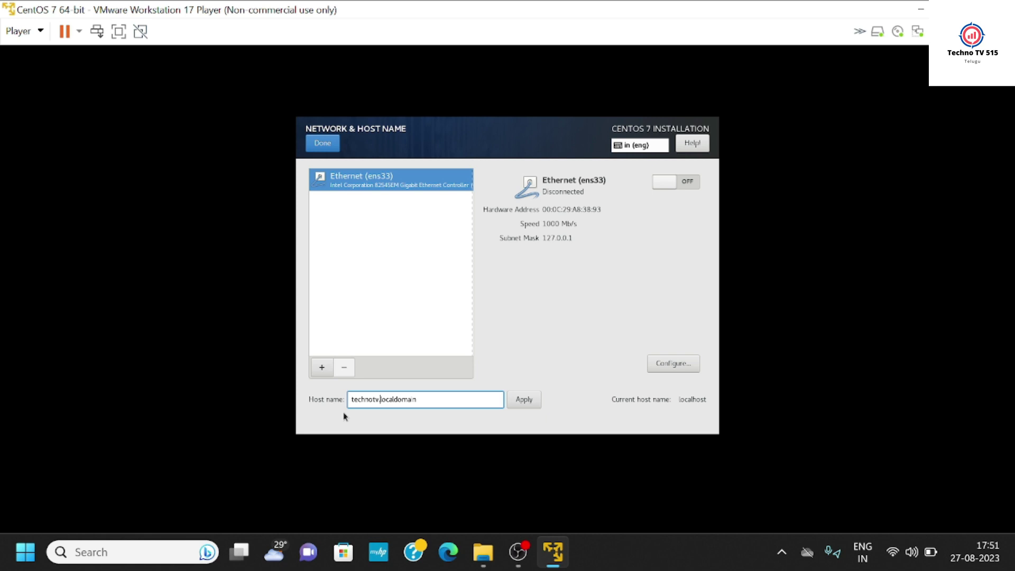
{"action": "key", "text": "BackSpace"}
{"action": "key", "text": "BackSpace"}
{"action": "key", "text": "BackSpace"}
{"action": "key", "text": "BackSpace"}
{"action": "key", "text": "BackSpace"}
{"action": "key", "text": "BackSpace"}
{"action": "key", "text": "BackSpace"}
{"action": "key", "text": "BackSpace"}
{"action": "key", "text": "BackSpace"}
{"action": "key", "text": "BackSpace"}
{"action": "key", "text": "BackSpace"}
{"action": "key", "text": "BackSpace"}
{"action": "type", "text": ".515labs"}
{"action": "left_click", "coordinate": [517, 404]}
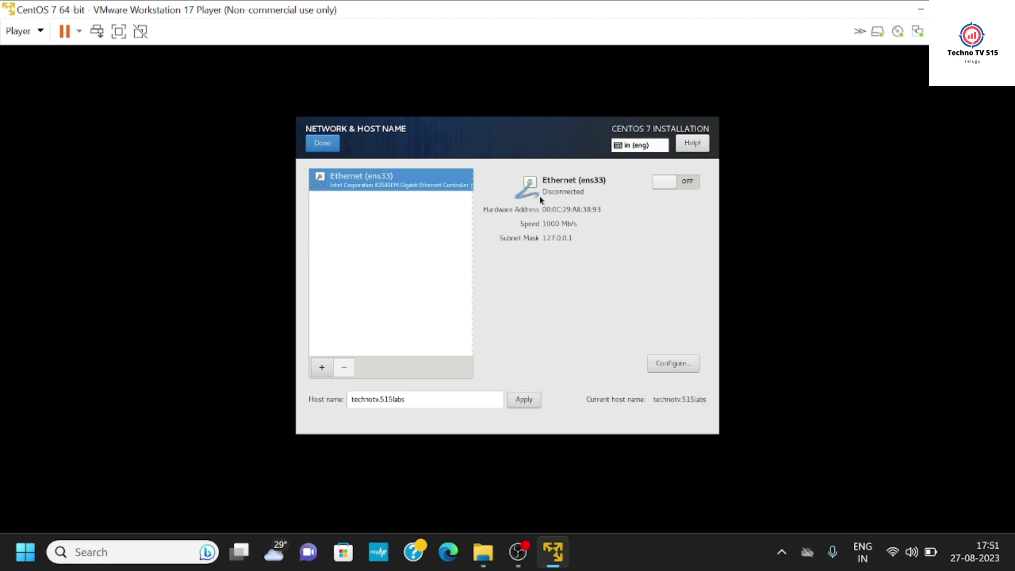
{"action": "left_click", "coordinate": [688, 186]}
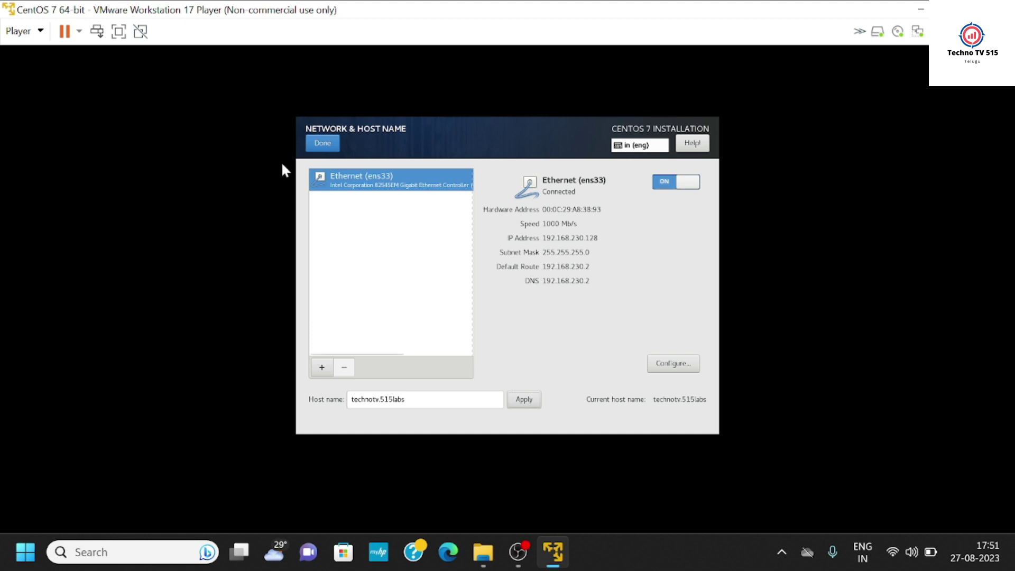
{"action": "left_click", "coordinate": [322, 145]}
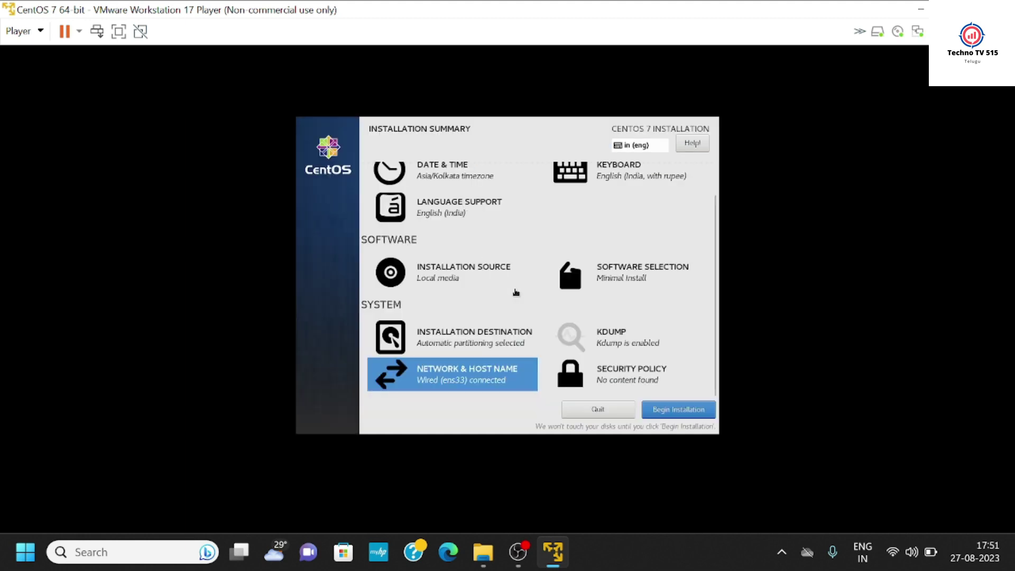
- Begin the installation and set and confirm the root password, accepting the weak-password warning
{"action": "left_click", "coordinate": [674, 408]}
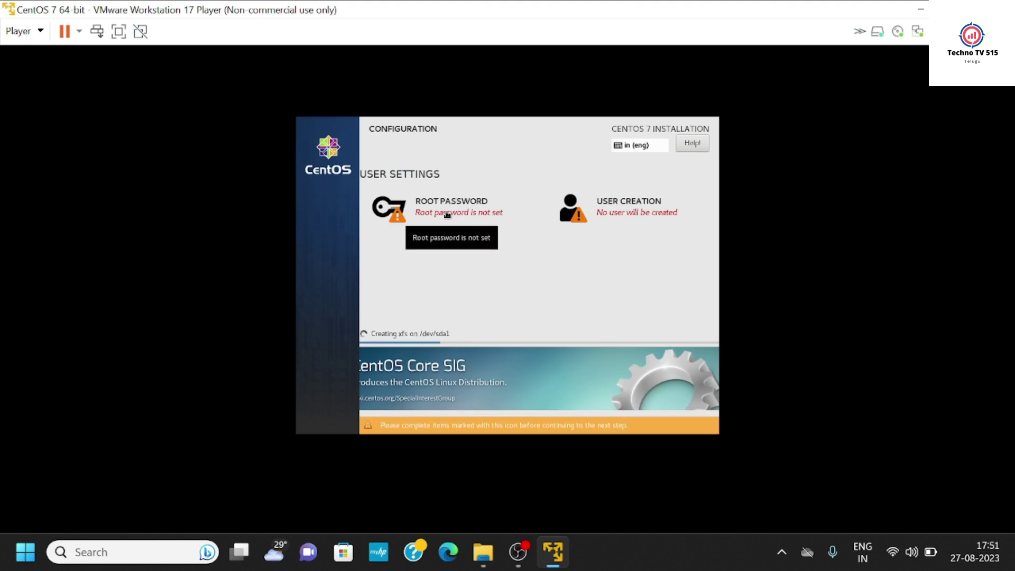
{"action": "left_click", "coordinate": [492, 210]}
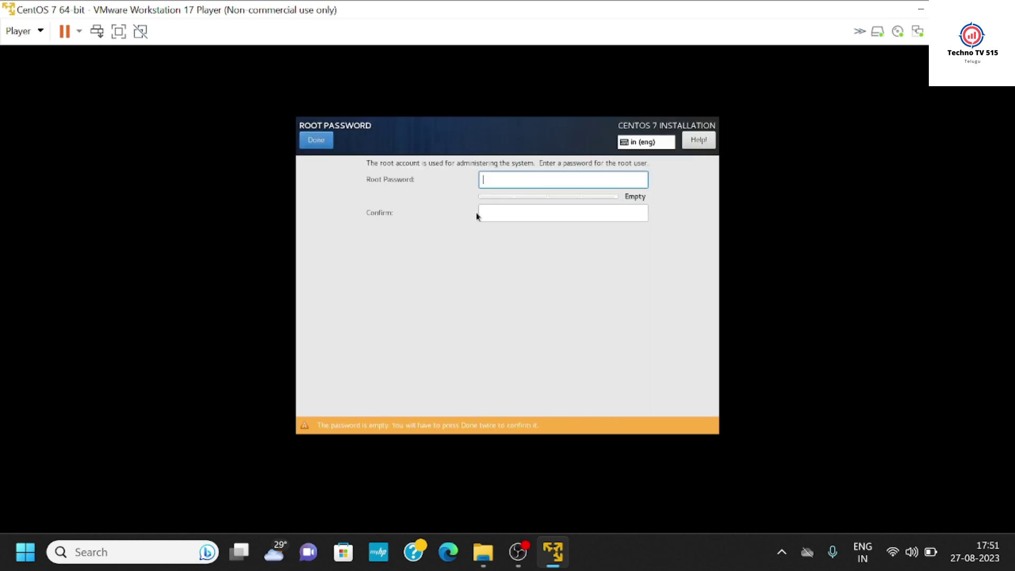
{"action": "left_click", "coordinate": [326, 138]}
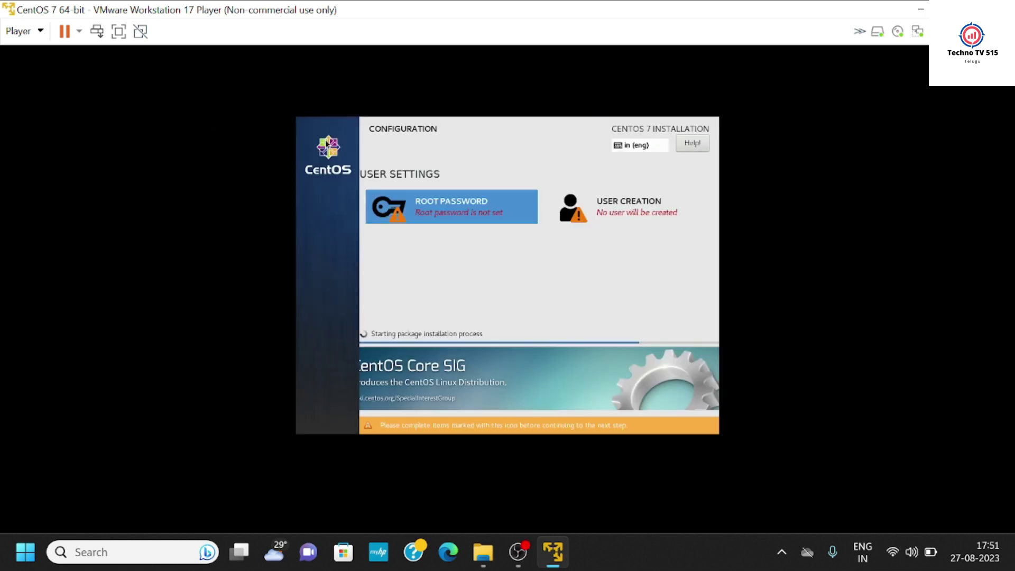
{"action": "left_click", "coordinate": [450, 209]}
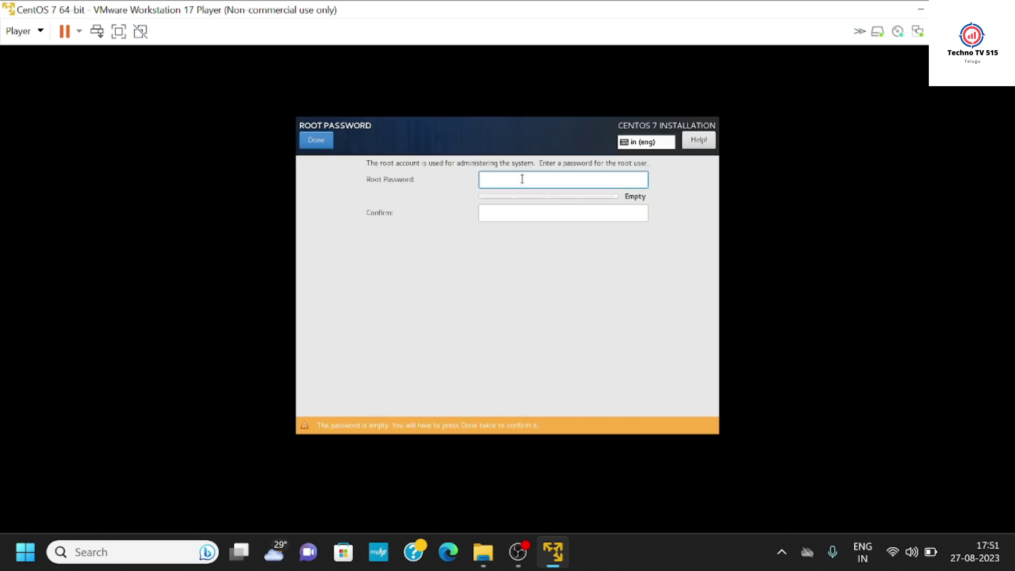
{"action": "type", "text": "•••••••••"}
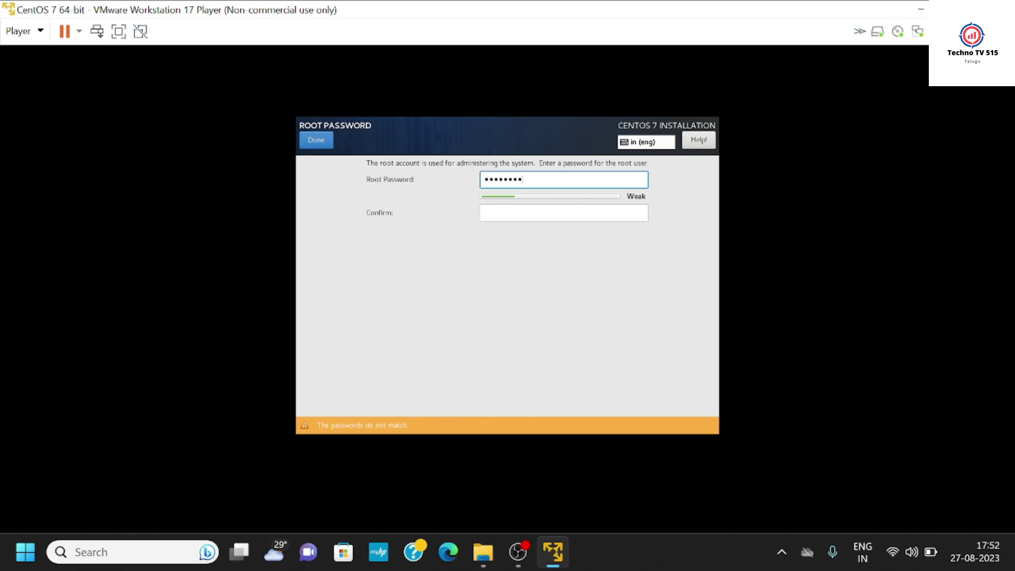
{"action": "left_click", "coordinate": [525, 212]}
{"action": "type", "text": "•••••••••"}
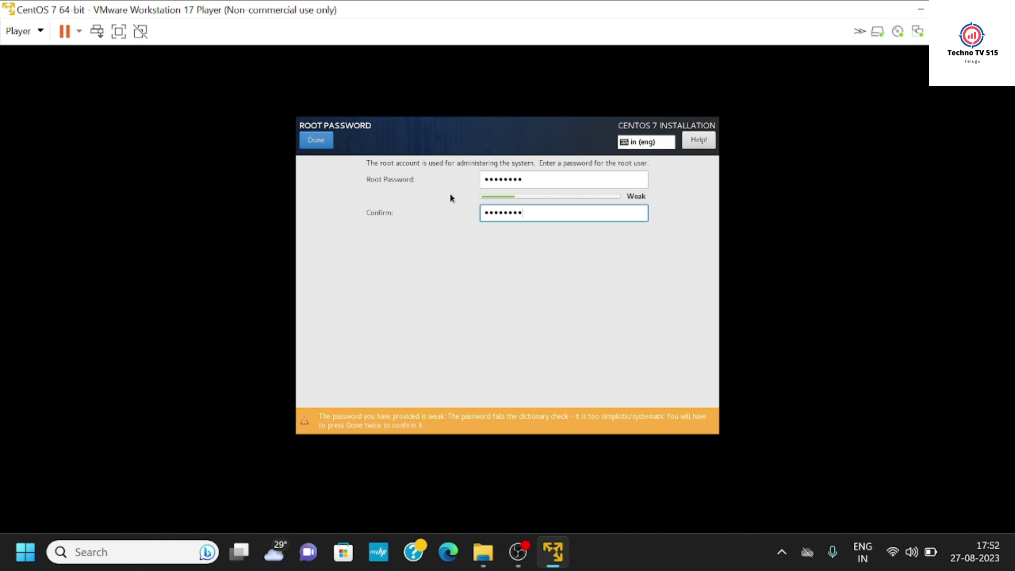
{"action": "left_click", "coordinate": [317, 140]}
{"action": "left_click", "coordinate": [318, 140]}
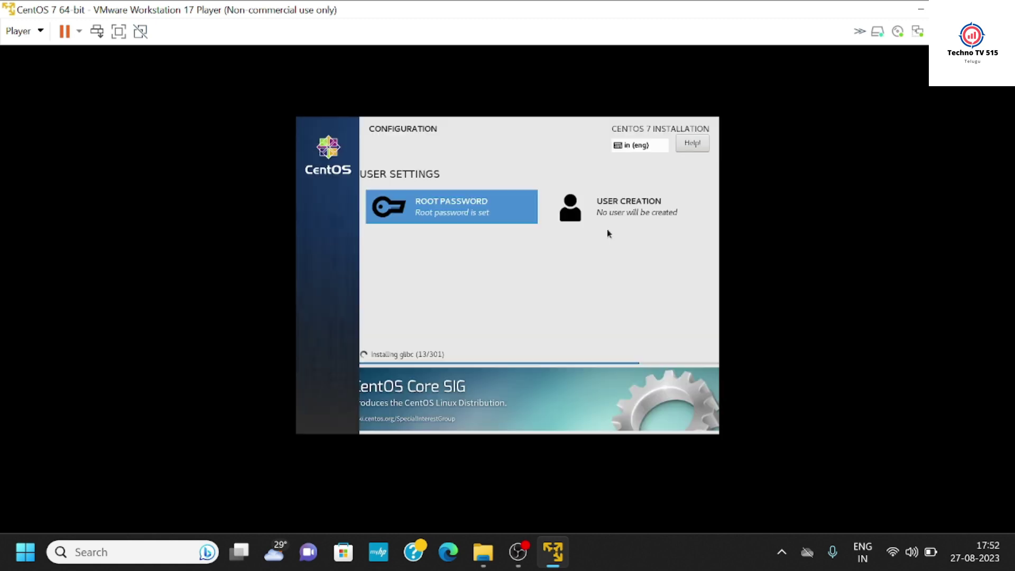
{"action": "left_click", "coordinate": [621, 206]}
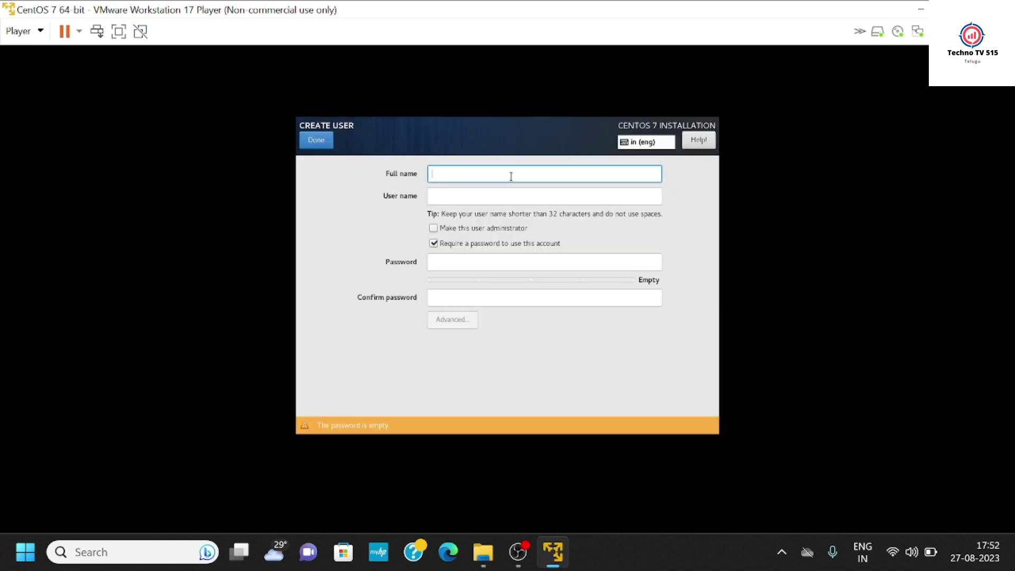
- Create user technotv with a confirmed password, accepting the weak-password warning
{"action": "type", "text": "te"}
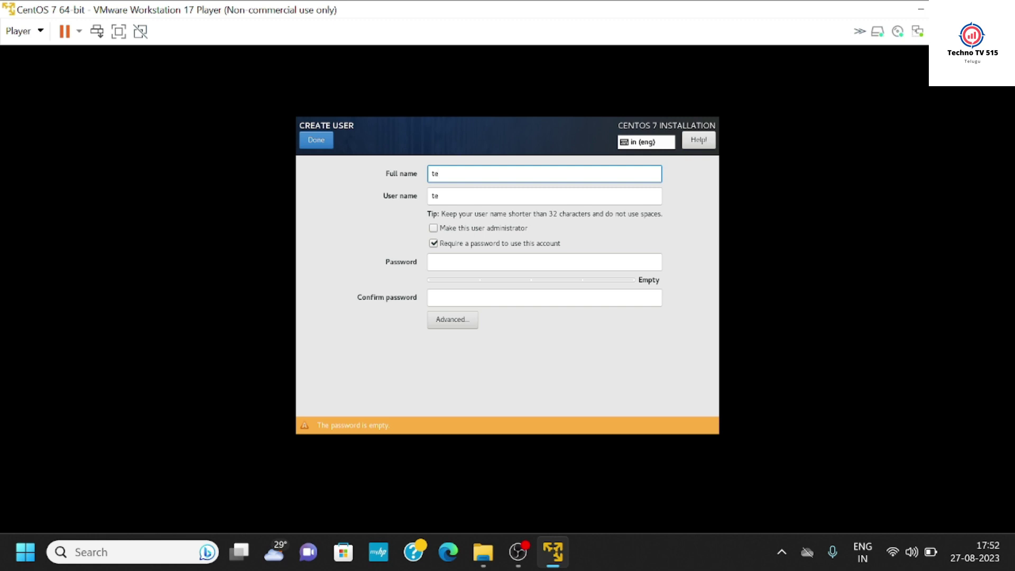
{"action": "type", "text": "chnotv"}
{"action": "left_click", "coordinate": [495, 262]}
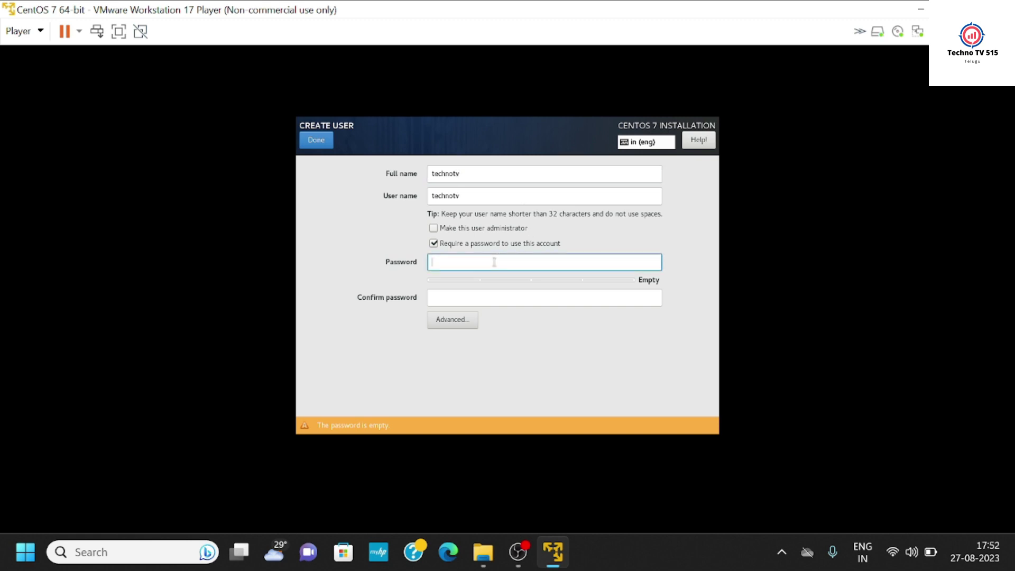
{"action": "type", "text": "12"}
{"action": "key", "text": "BackSpace"}
{"action": "key", "text": "BackSpace"}
{"action": "type", "text": "12345678"}
{"action": "left_click", "coordinate": [498, 300]}
{"action": "type", "text": "12345678"}
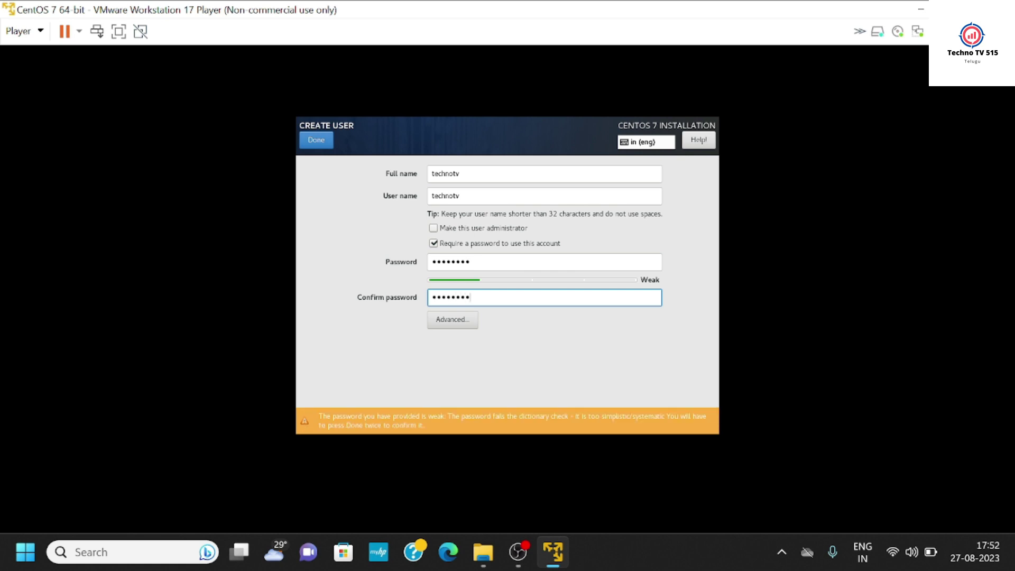
{"action": "left_click", "coordinate": [327, 142]}
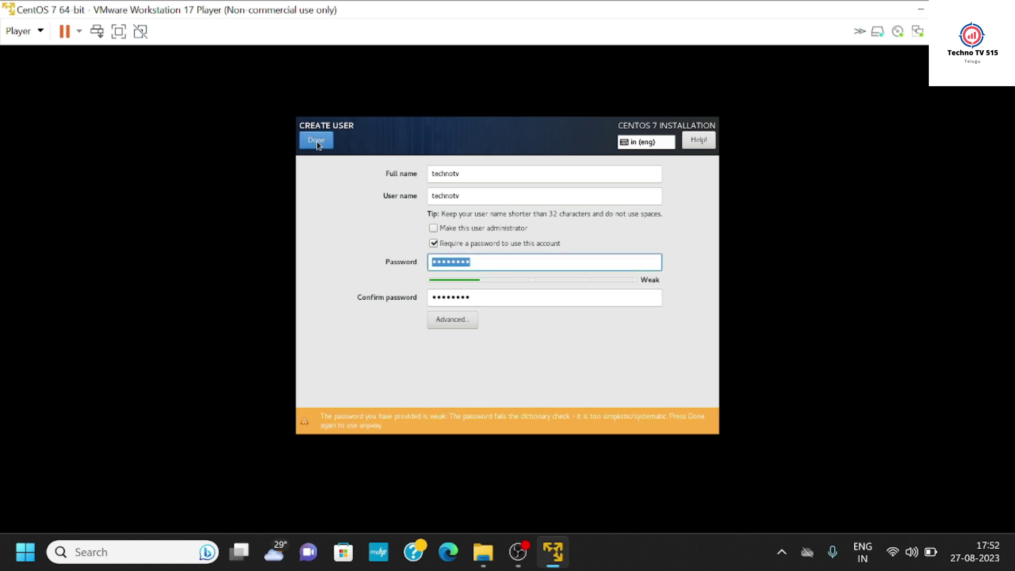
{"action": "left_click", "coordinate": [319, 140]}
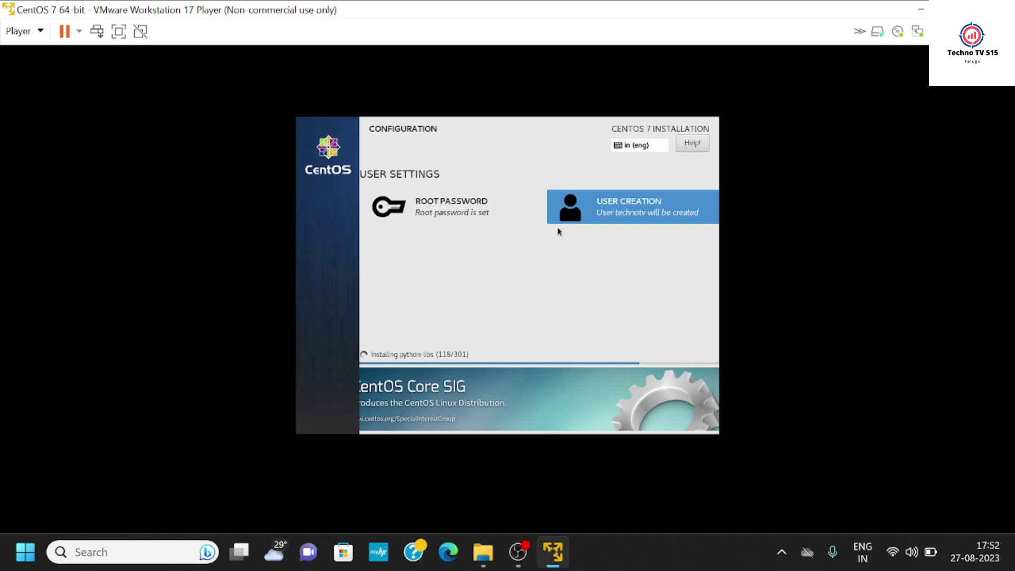
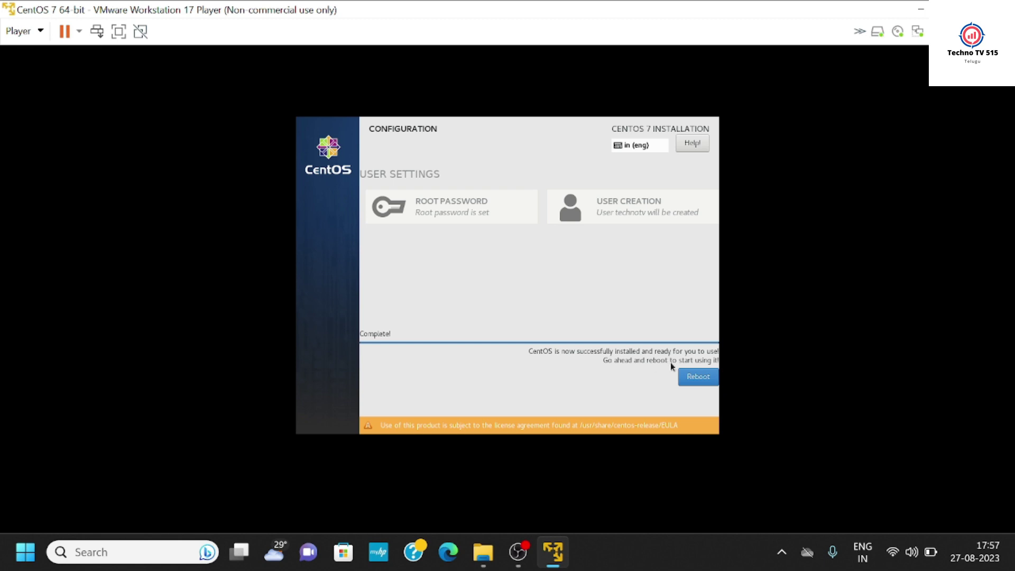
- Reboot the newly installed CentOS 7 guest to its text console login prompt
{"action": "left_click", "coordinate": [689, 382]}
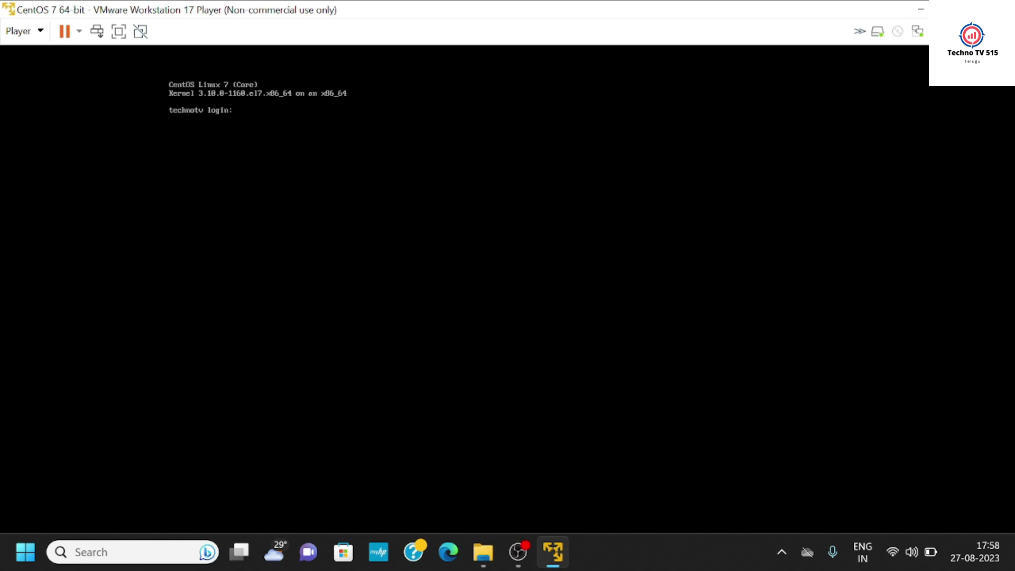
- Log in at the console as technotv, then become root with su -
{"action": "type", "text": "technotv"}
{"action": "key", "text": "Return"}
{"action": "key", "text": "Return"}
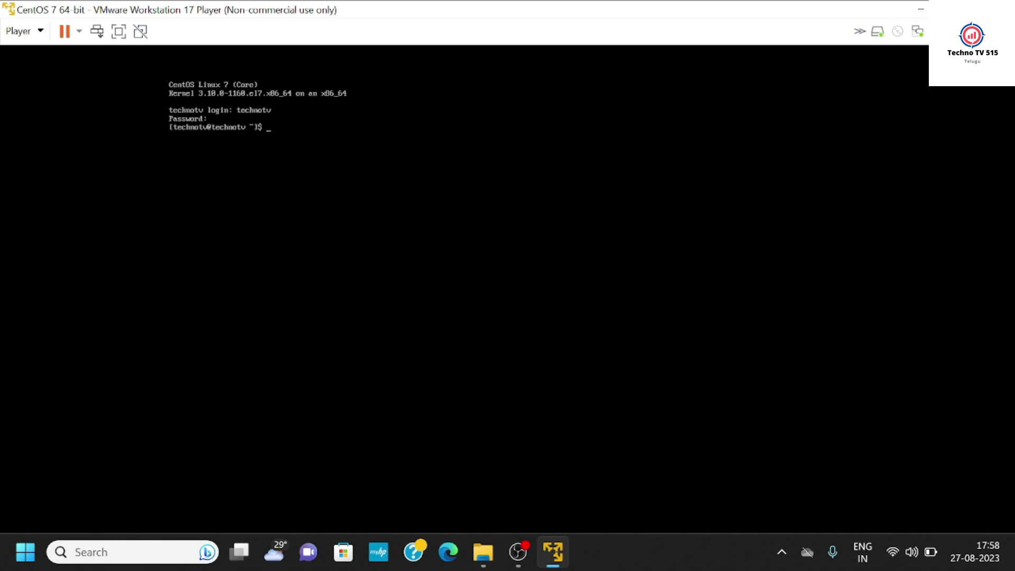
{"action": "type", "text": "su -"}
{"action": "key", "text": "Return"}
{"action": "key", "text": "Return"}
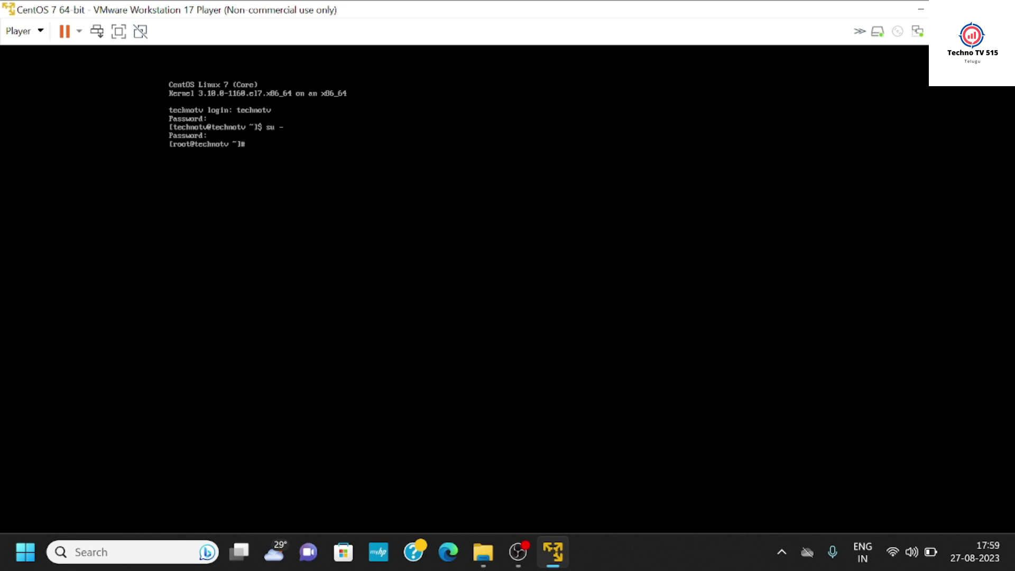